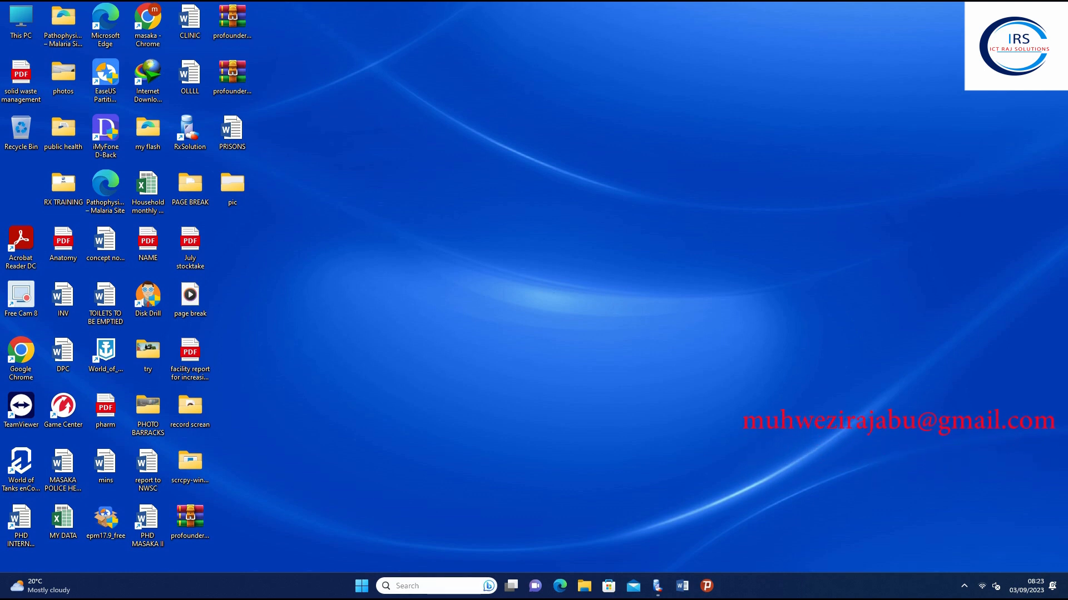
Launch Access 2013 from Search and choose Blank desktop database
click(434, 586)
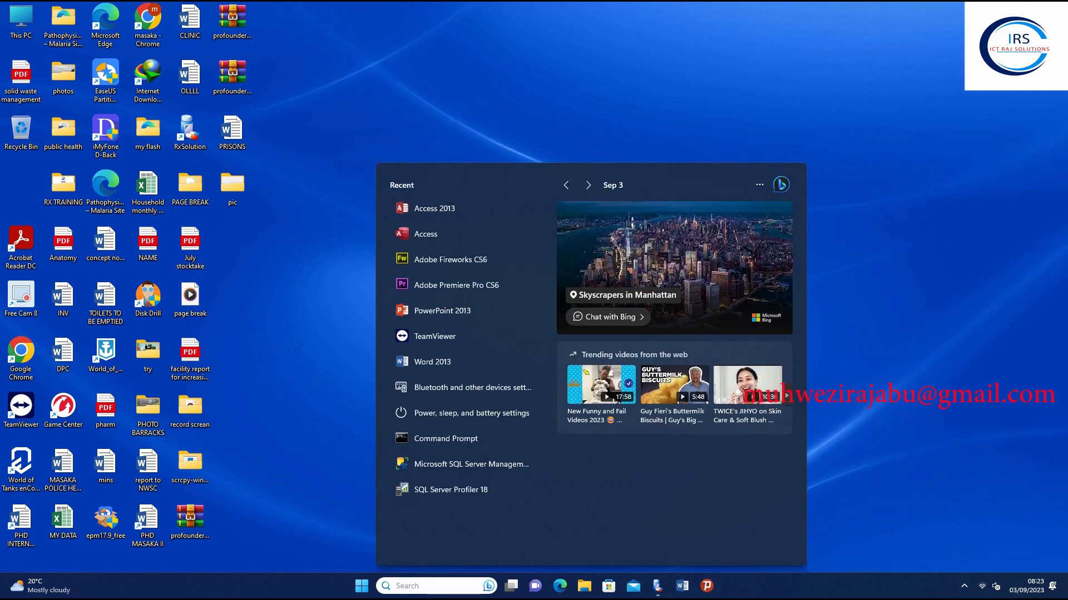
click(429, 209)
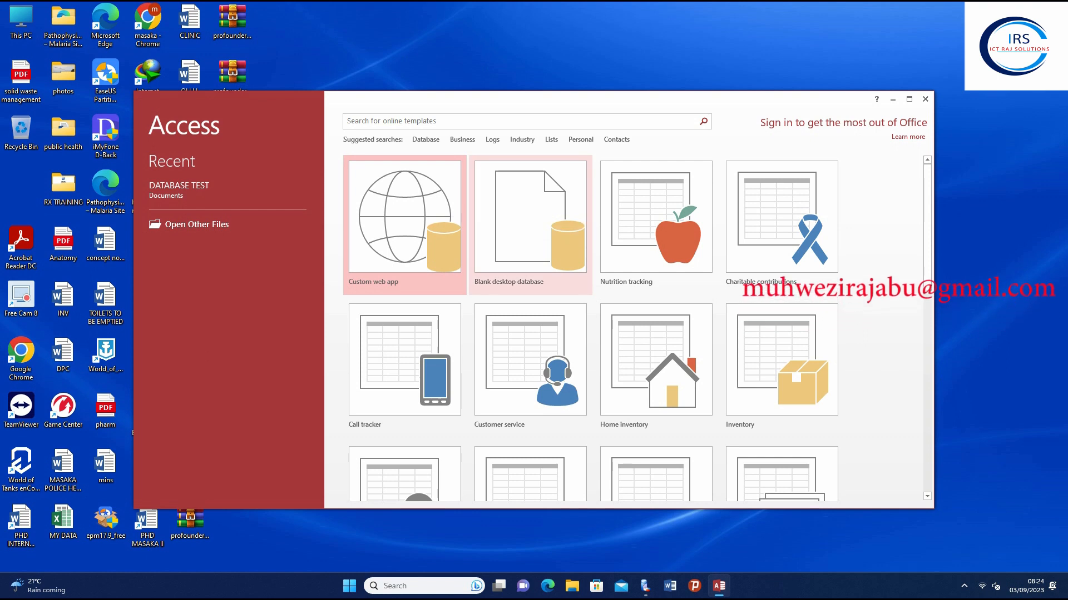
click(542, 237)
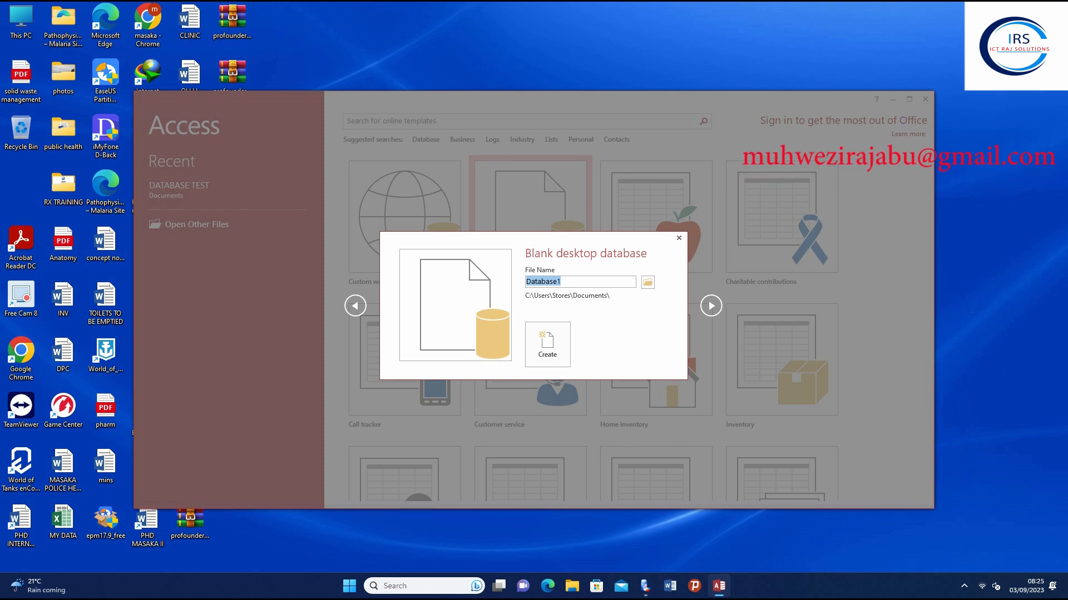
Name the database DATABASE TEST, decline replacing the existing file, and go back to edit the name
text(BAT)
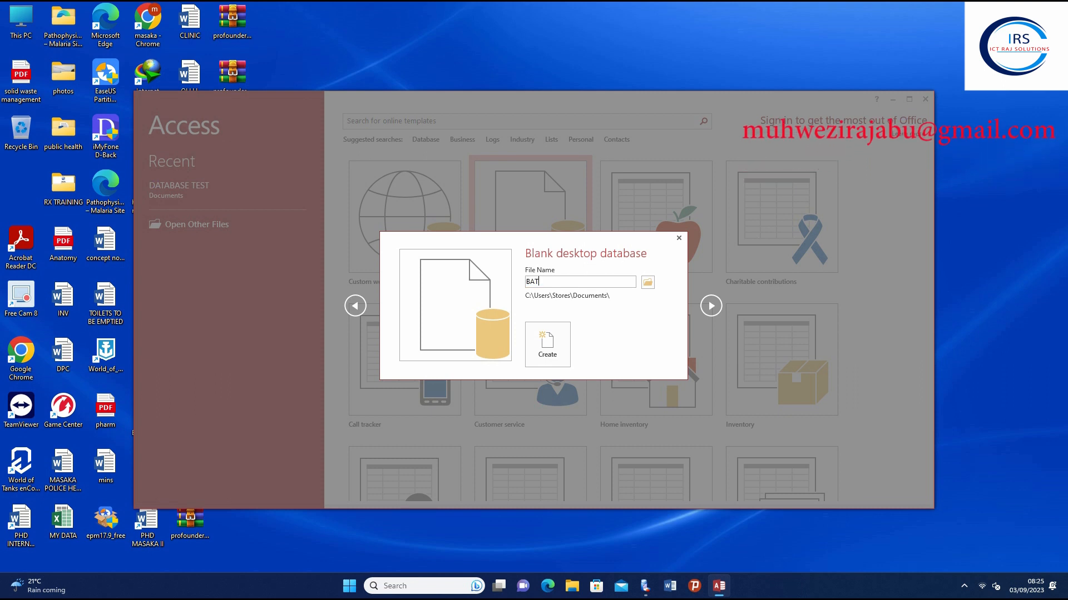
key(BackSpace)
key(BackSpace)
key(BackSpace)
text(DATABASE TEST)
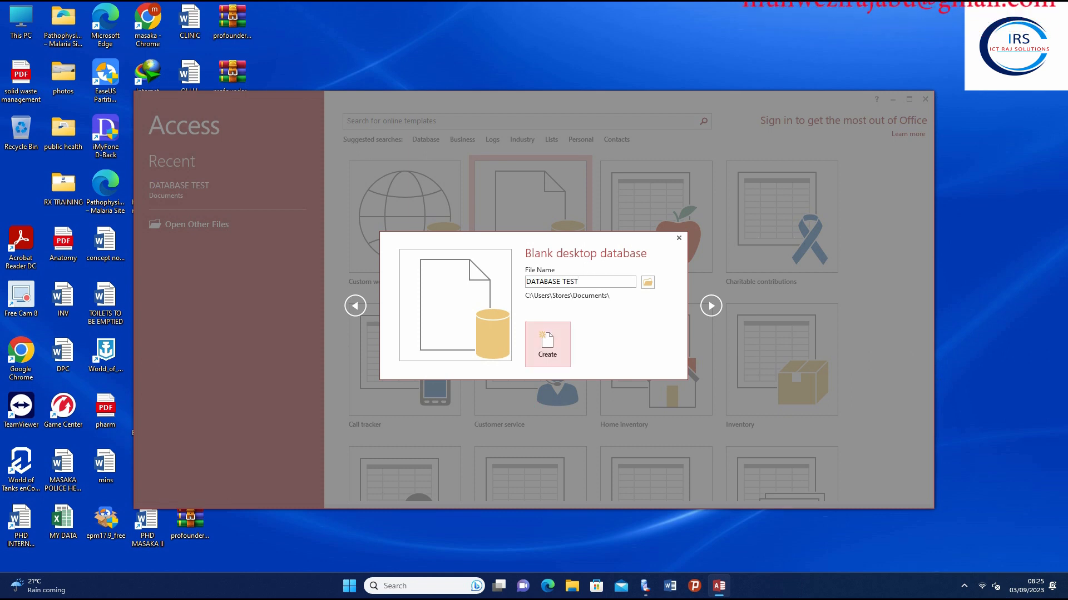
click(547, 345)
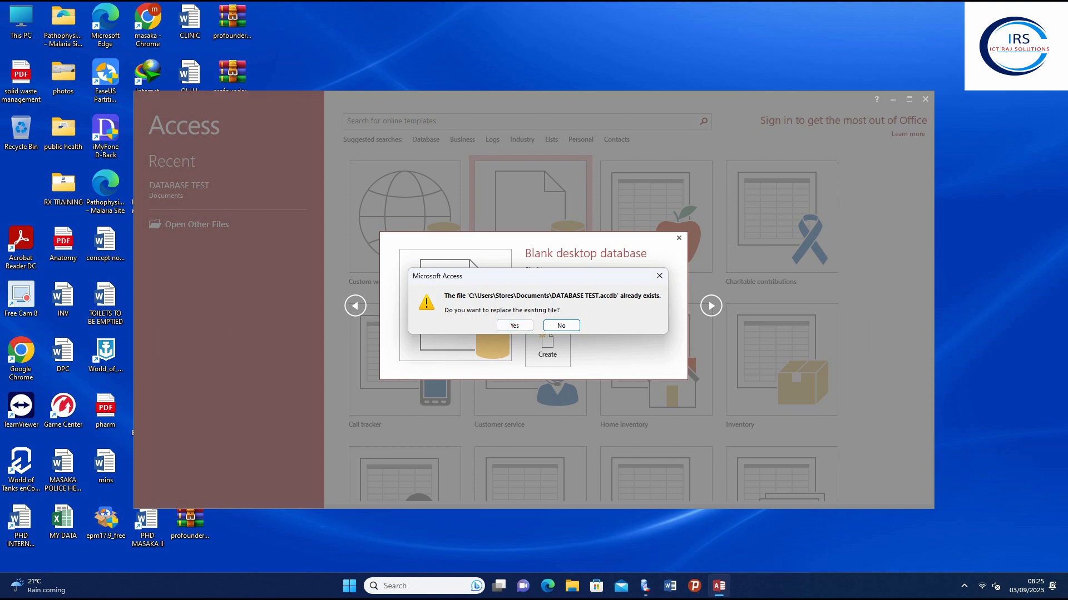
click(659, 276)
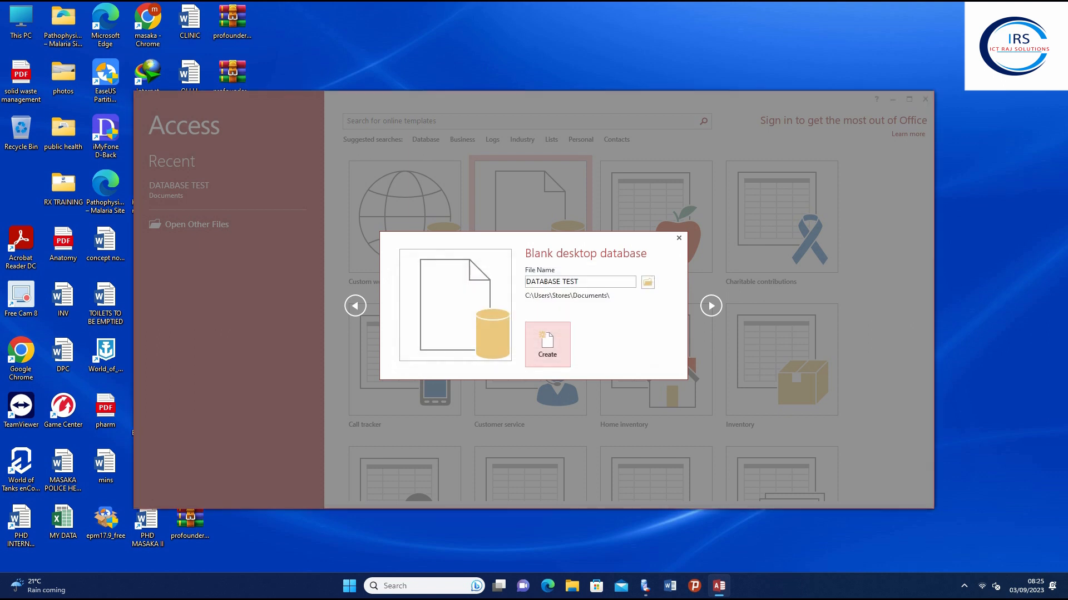
click(593, 282)
click(594, 282)
Create the DATABASE TEST. database and maximize the Access window
click(547, 345)
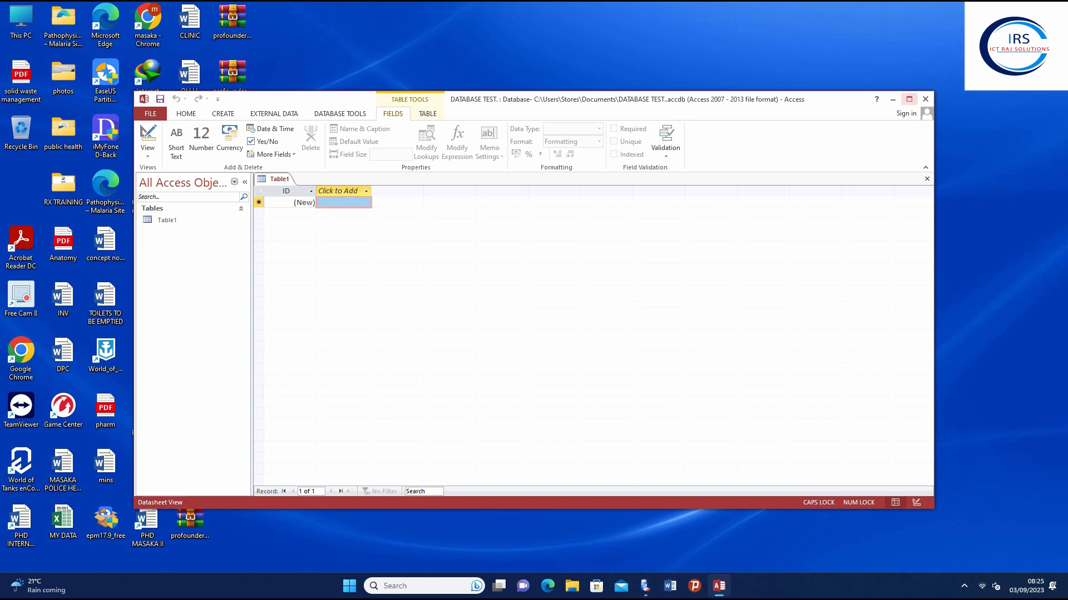
click(909, 99)
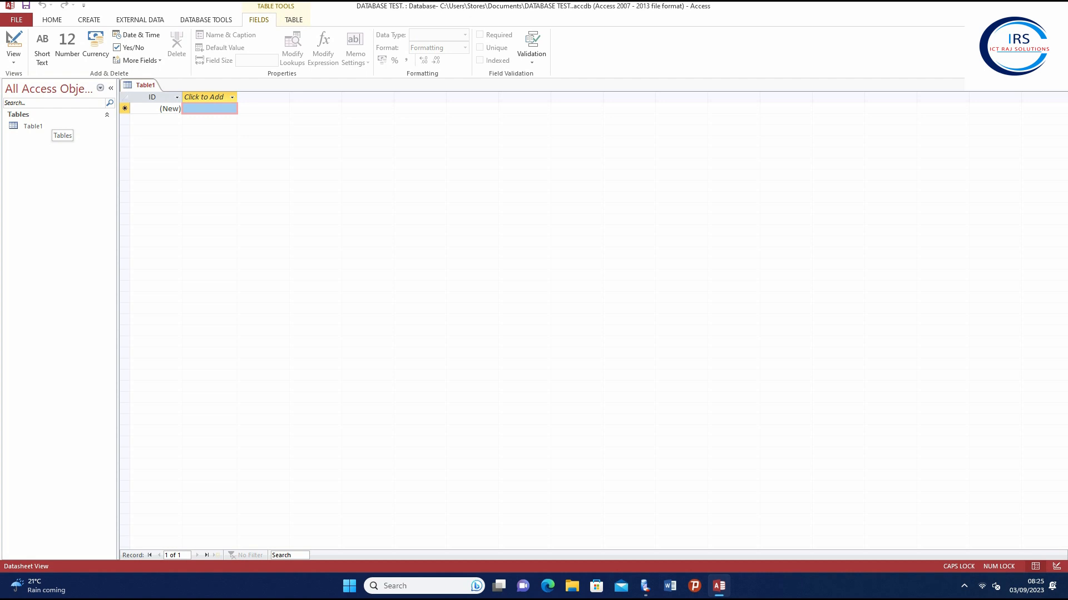
Switch Table1 to Design View, saving it under the name STUDENTS
right_click(45, 126)
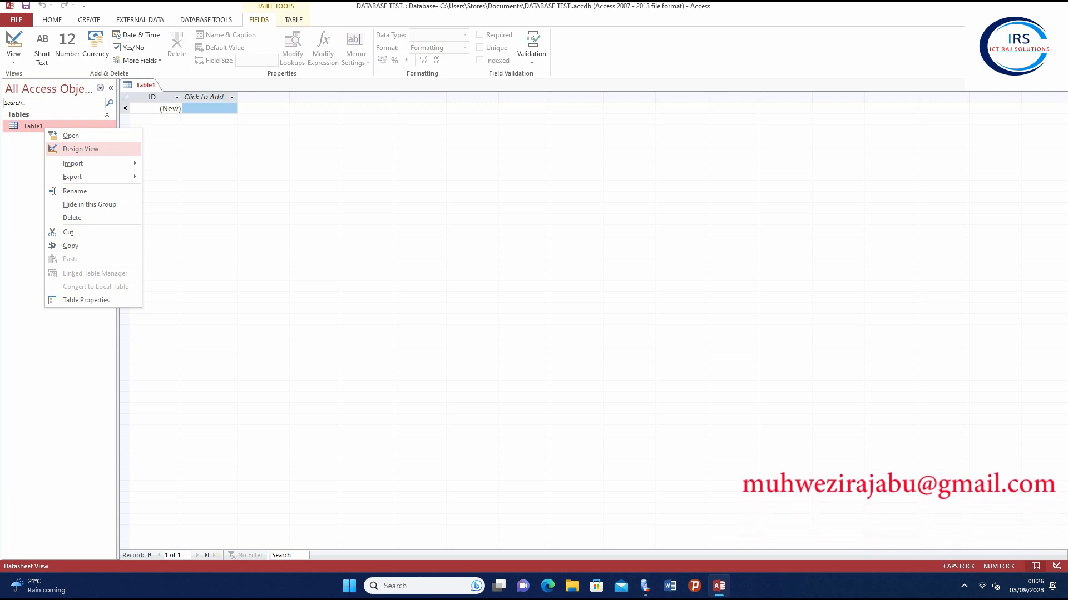
click(80, 149)
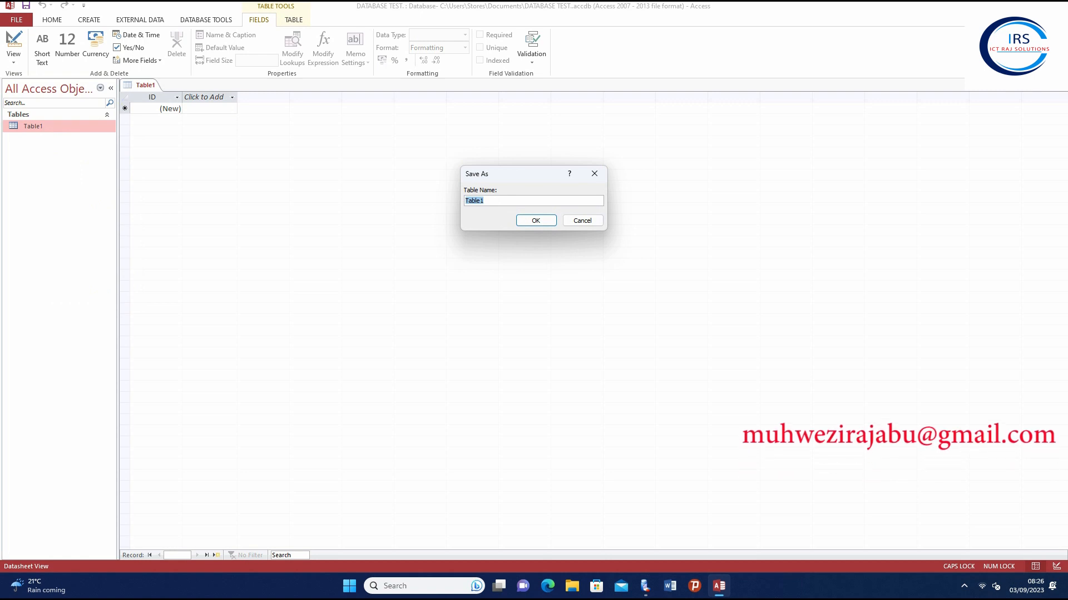
text(STUDE)
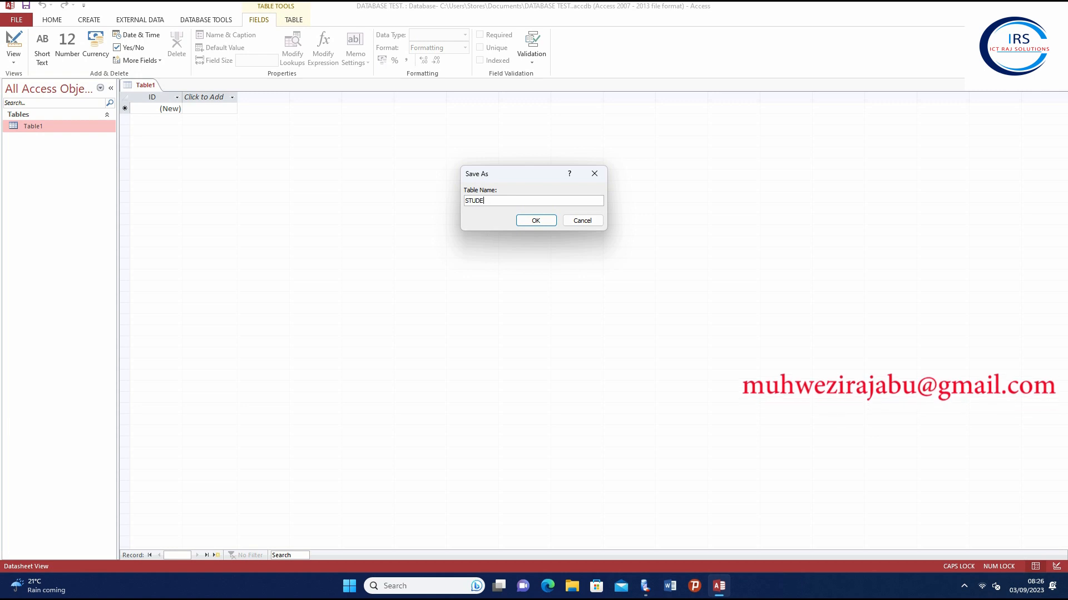
text(NTS)
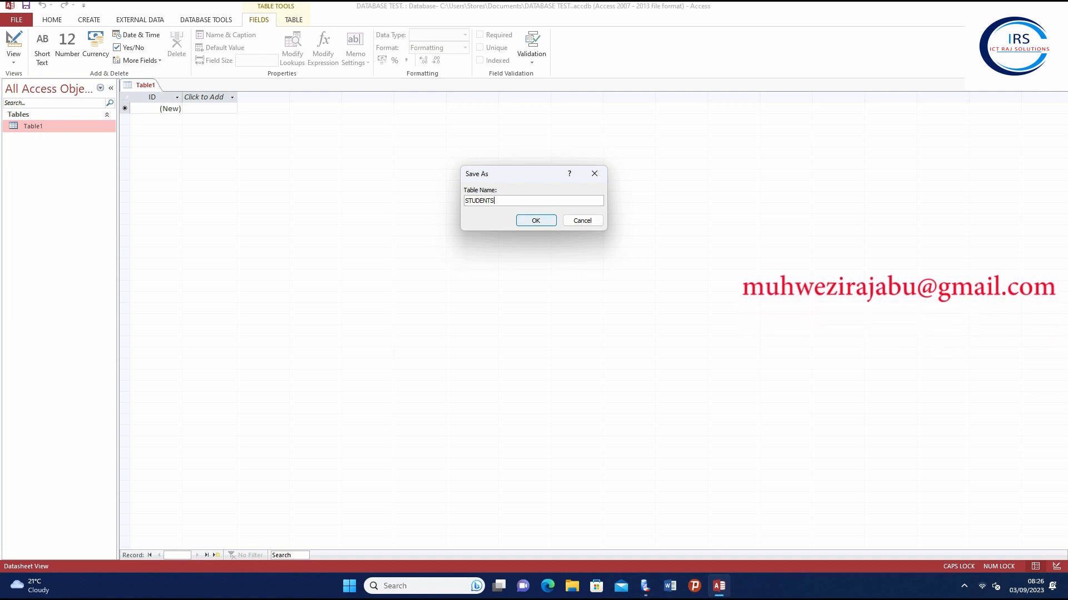
key(Return)
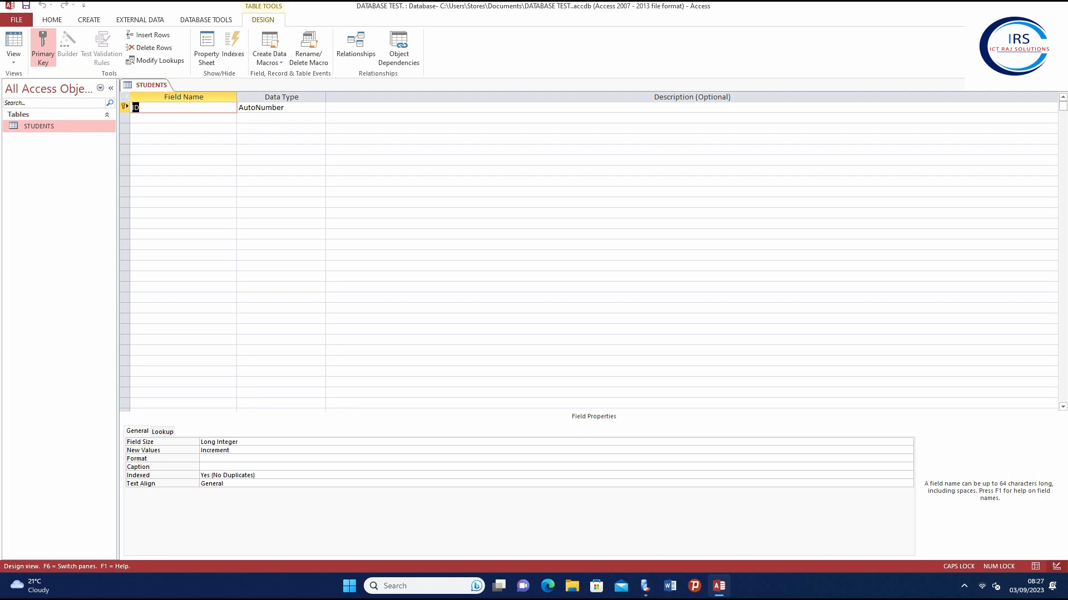
Rename the ID field to STUDENTS SERIAL NUMBER and keep its data type as AutoNumber
text(SUT)
key(BackSpace)
key(BackSpace)
key(BackSpace)
text(TUDENTS SERIAL NUMBER)
click(284, 108)
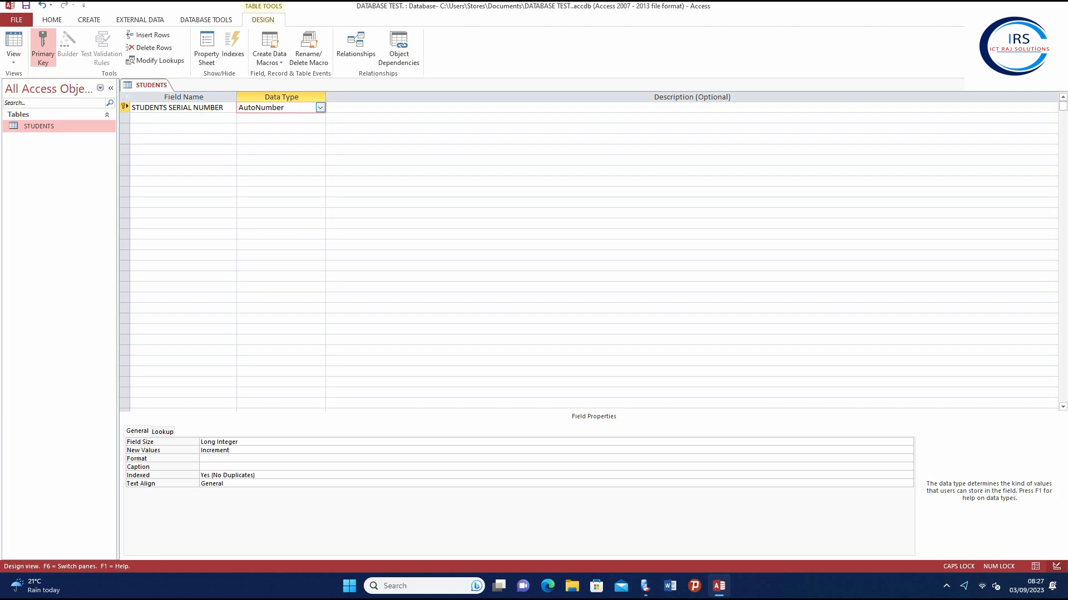
click(320, 108)
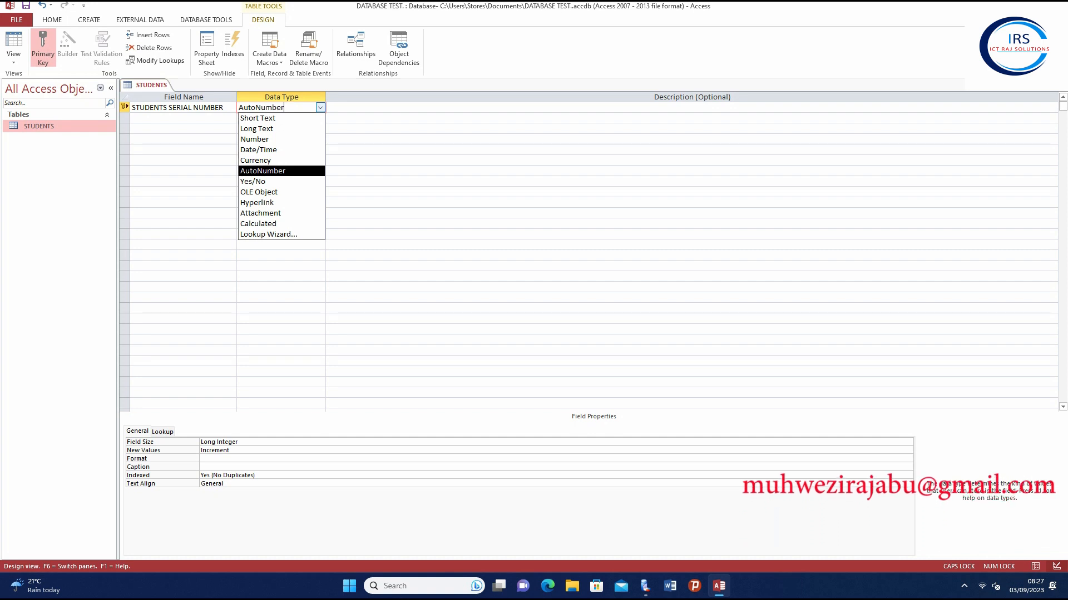
key(Down)
key(Up)
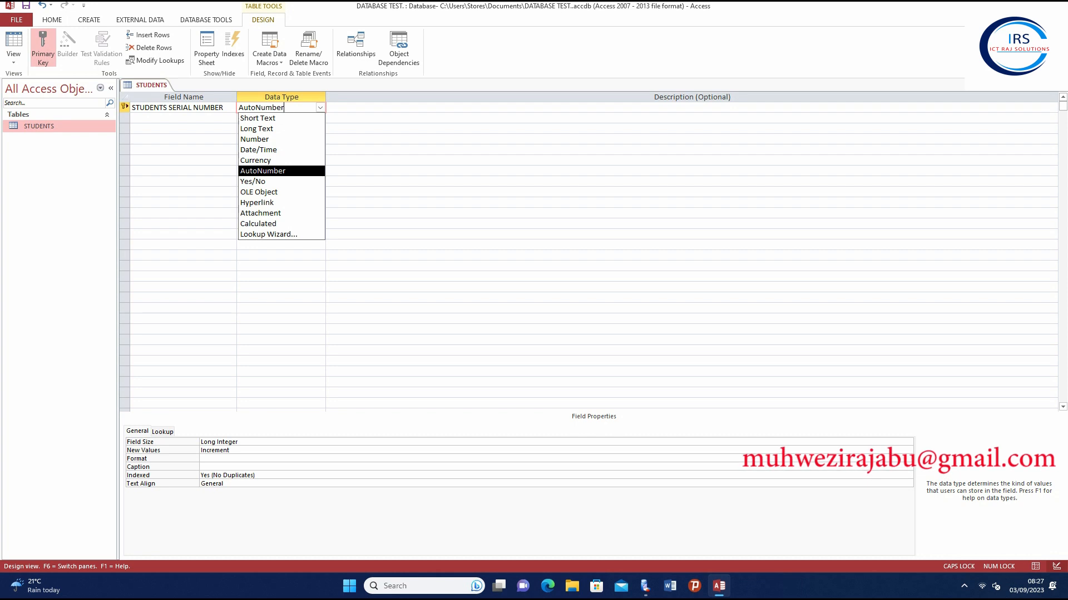
key(Return)
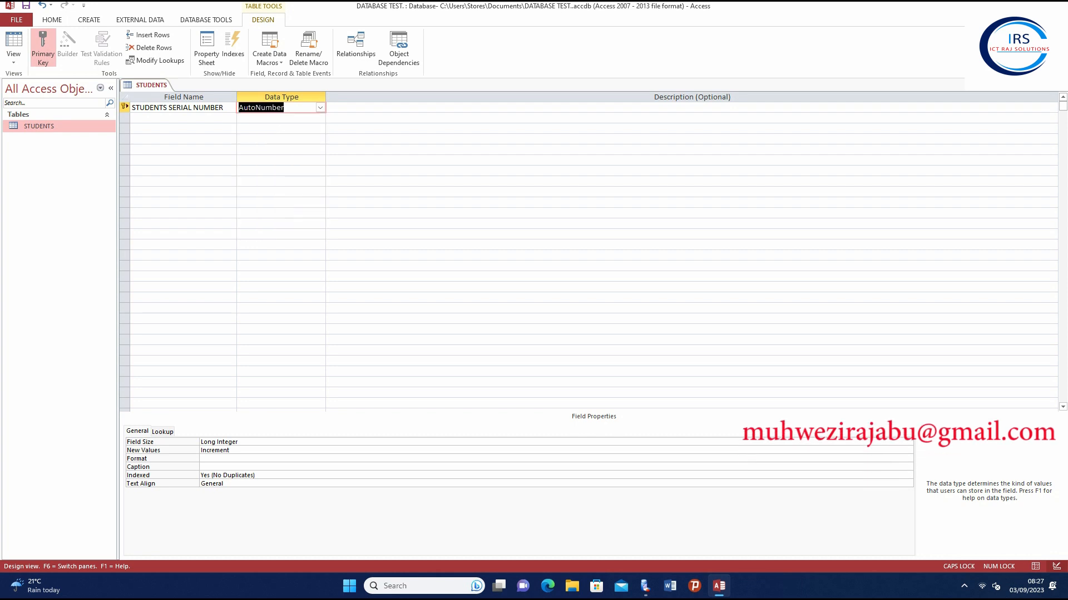
click(183, 118)
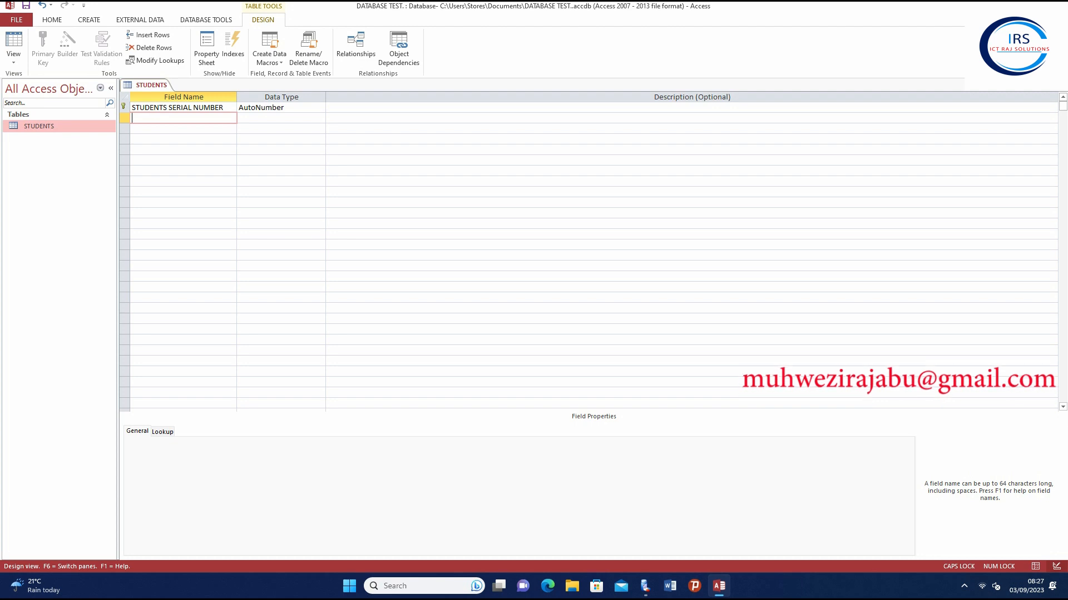
Add an AGE field in row 2 with the Number data type
text(AGE)
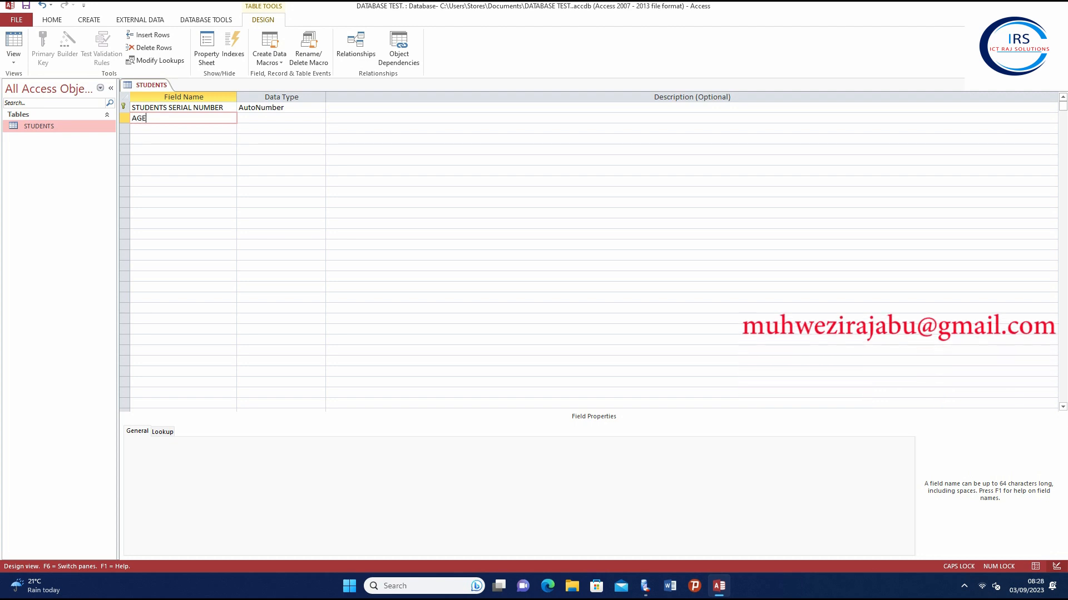
key(Tab)
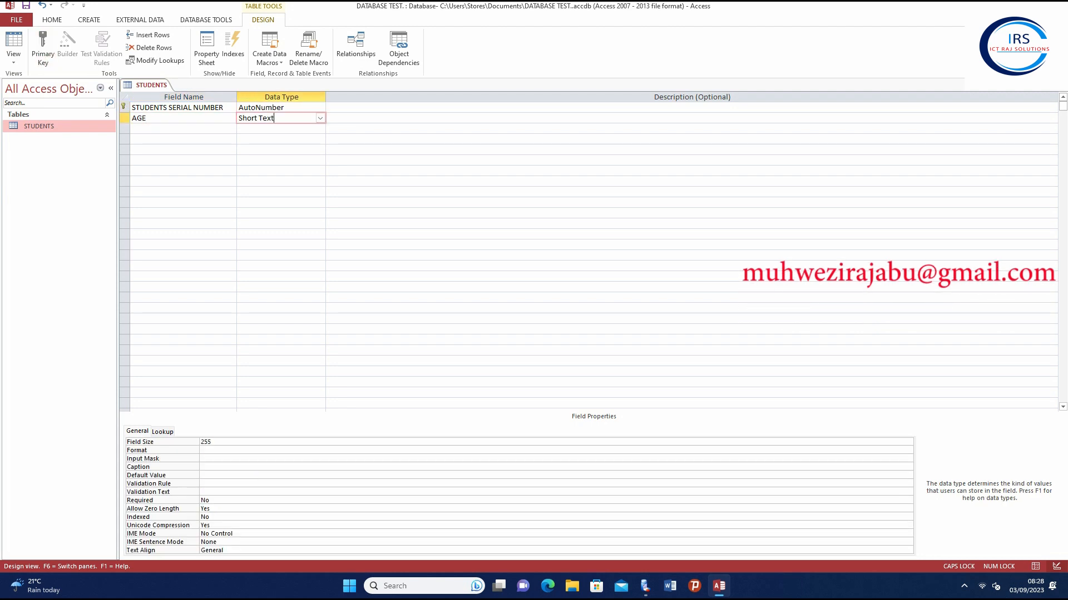
key(alt+Down)
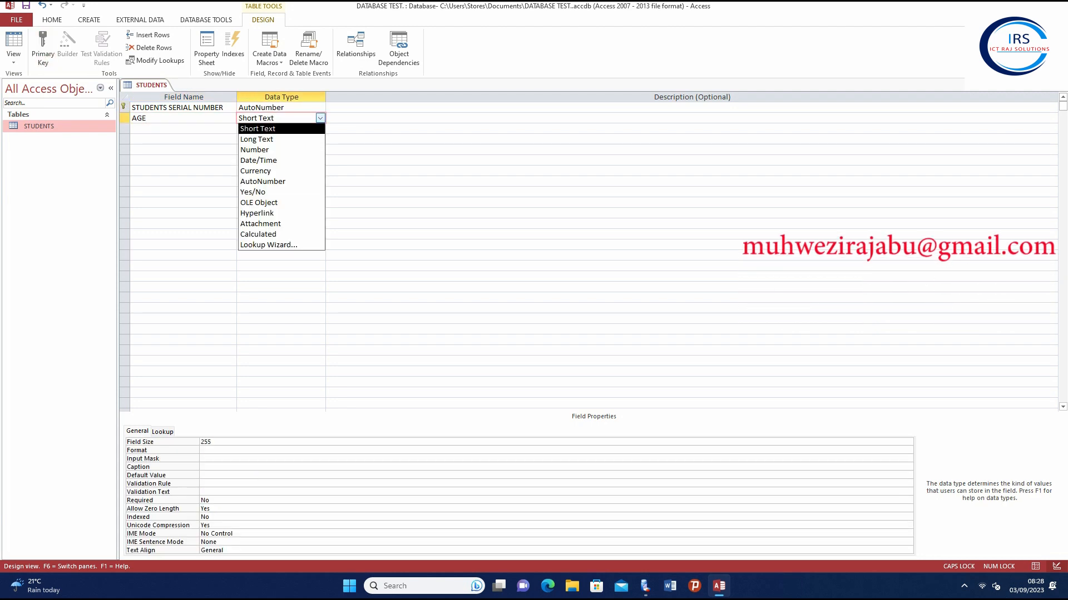
key(Down)
key(Down)
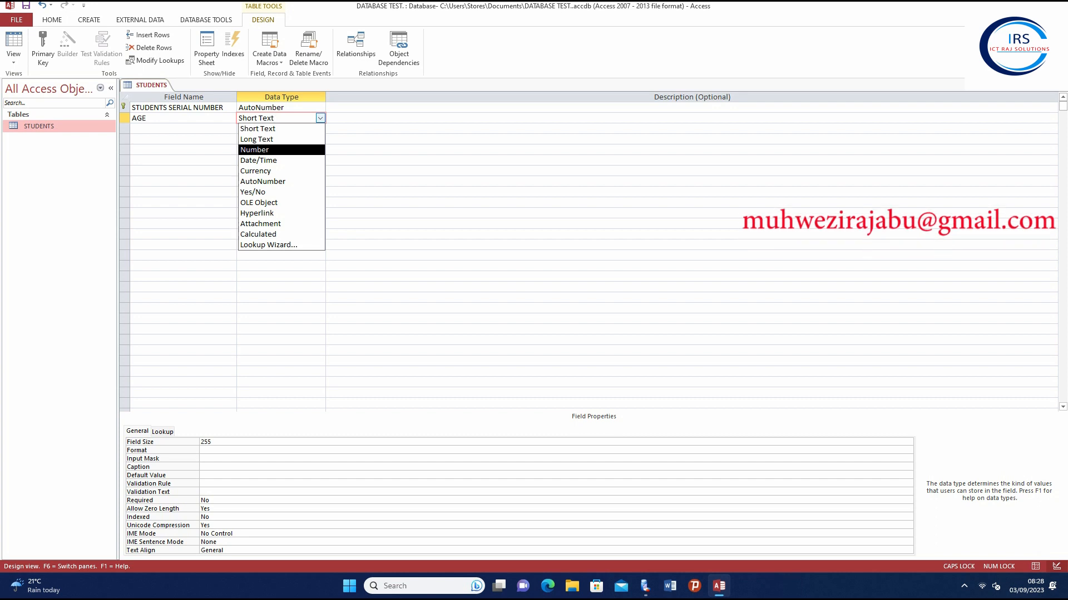
key(Return)
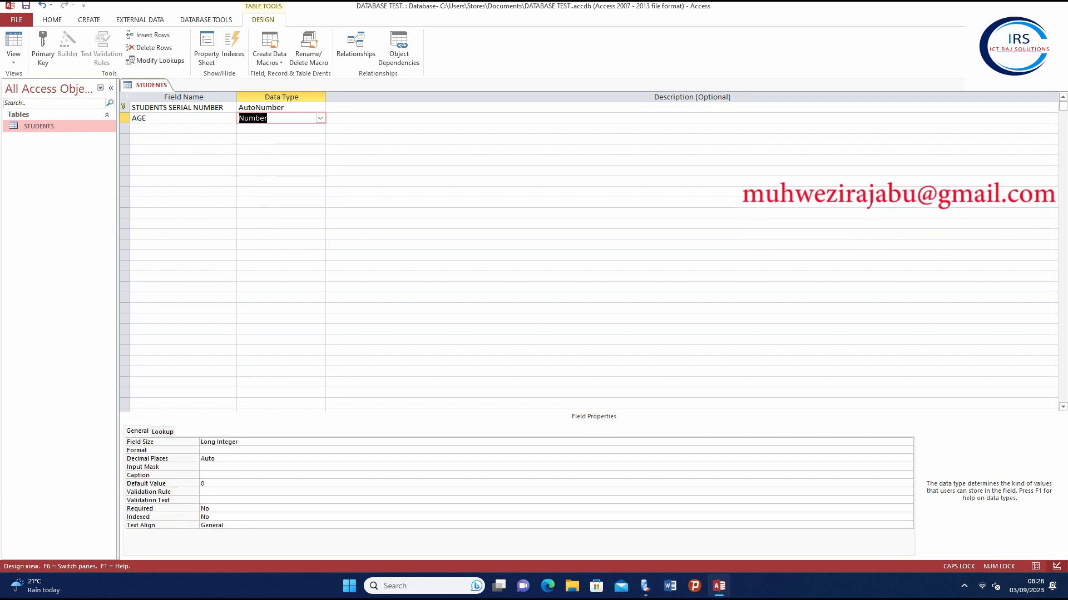
Add a SEX field in row 3 and open its data type list
click(164, 128)
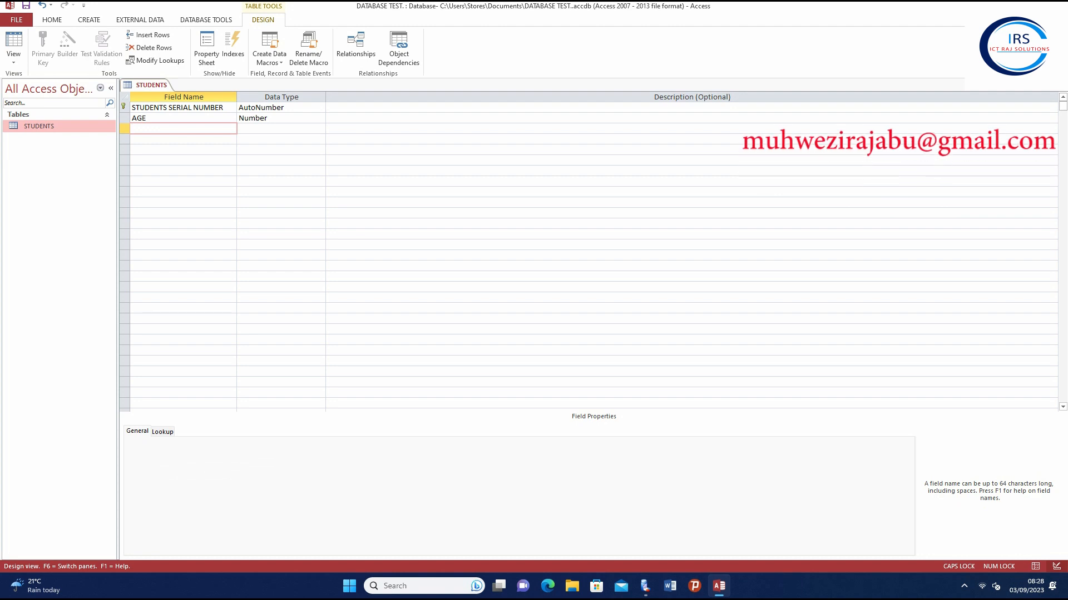
text(S)
key(BackSpace)
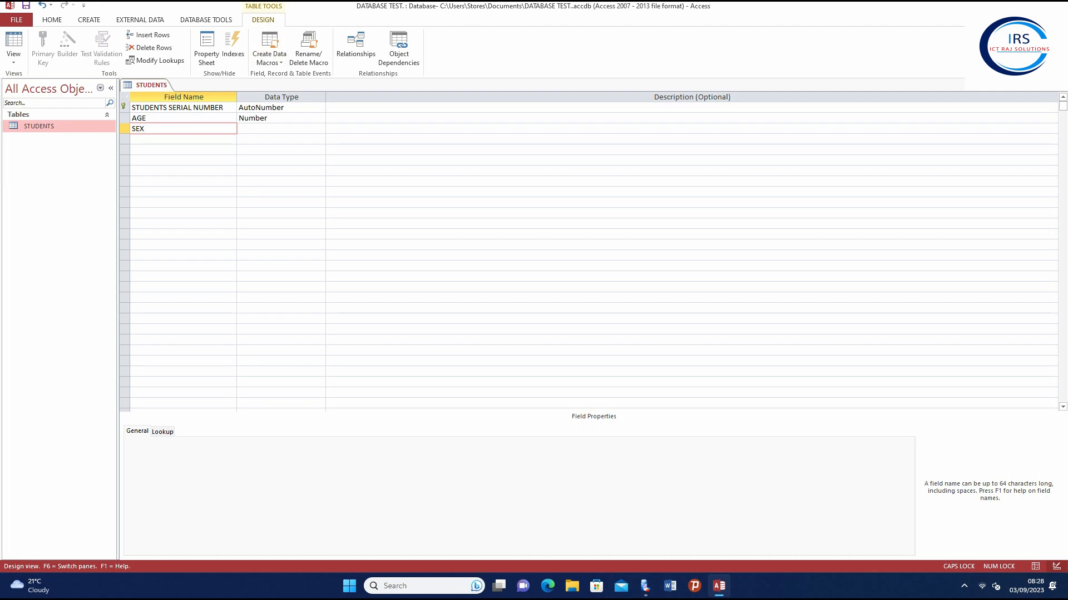
click(258, 128)
click(321, 129)
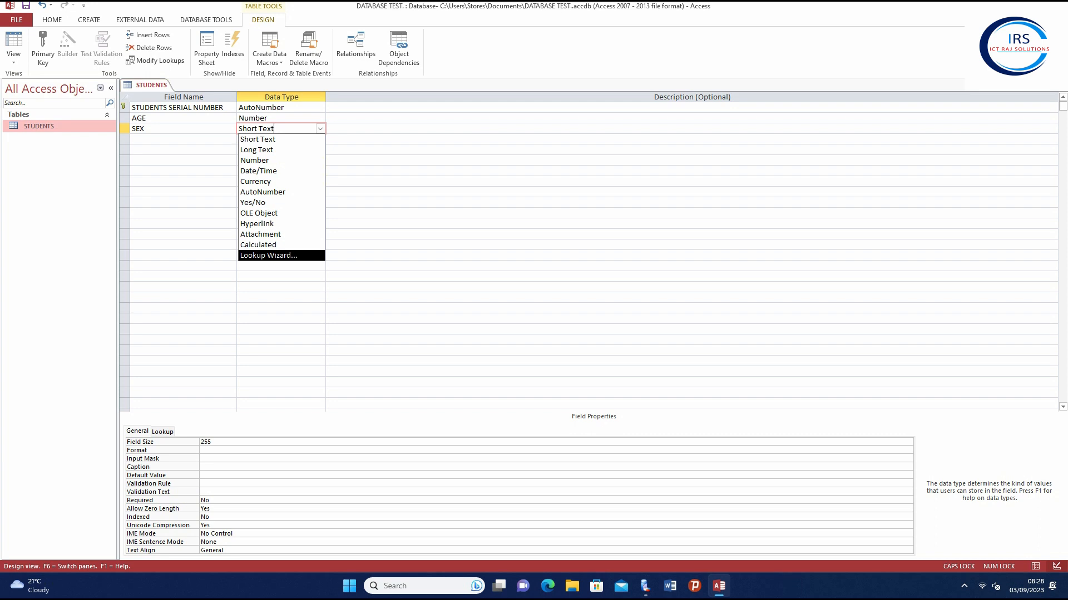
Build the SEX lookup with typed values MALE and FEMALE, keeping the label SEX
key(Return)
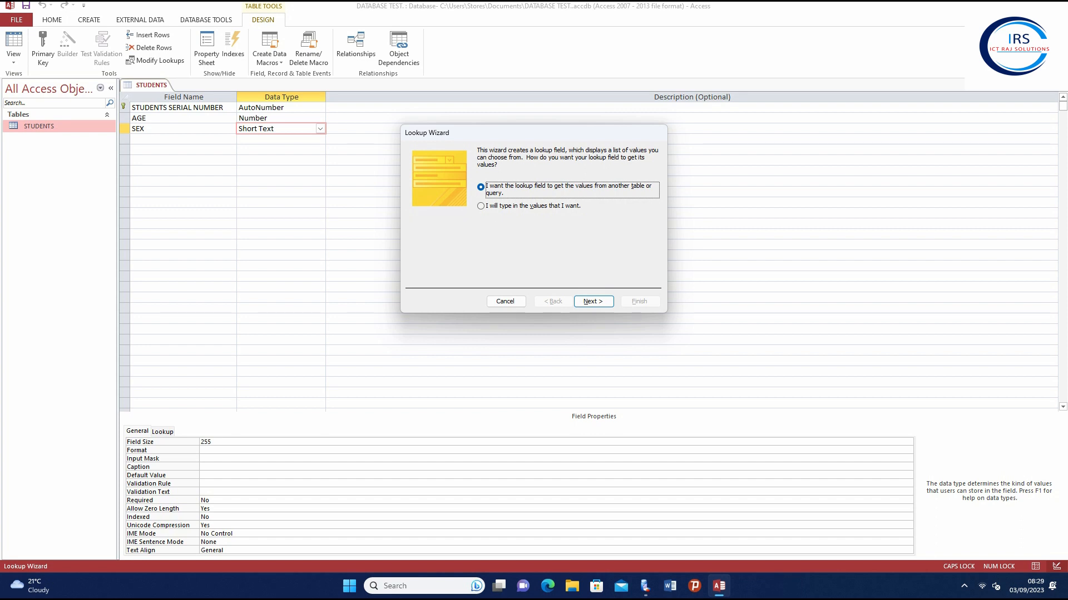
key(Down)
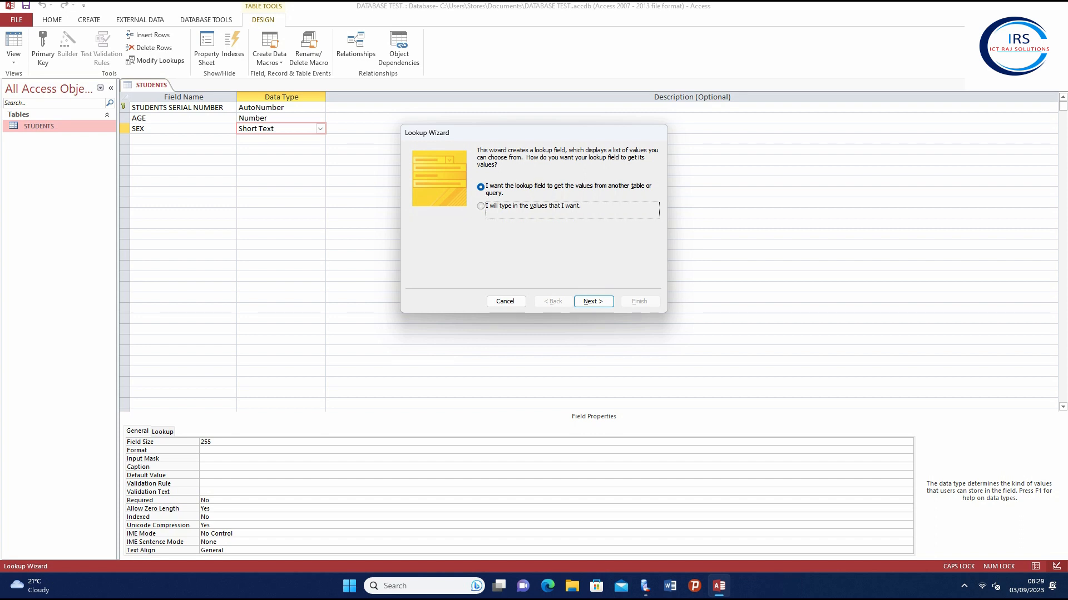
key(Return)
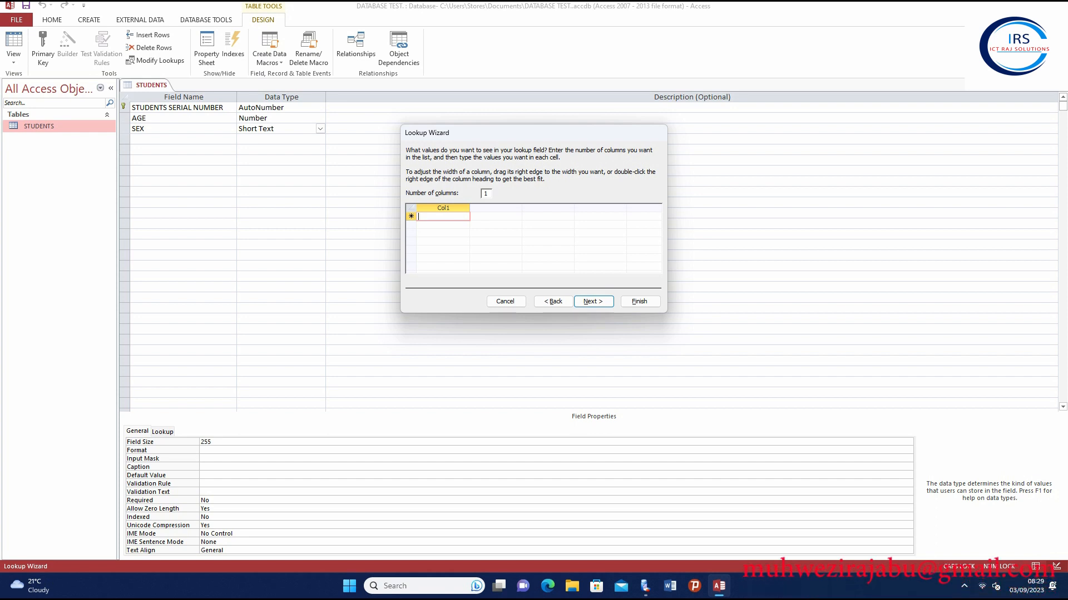
text(MALE)
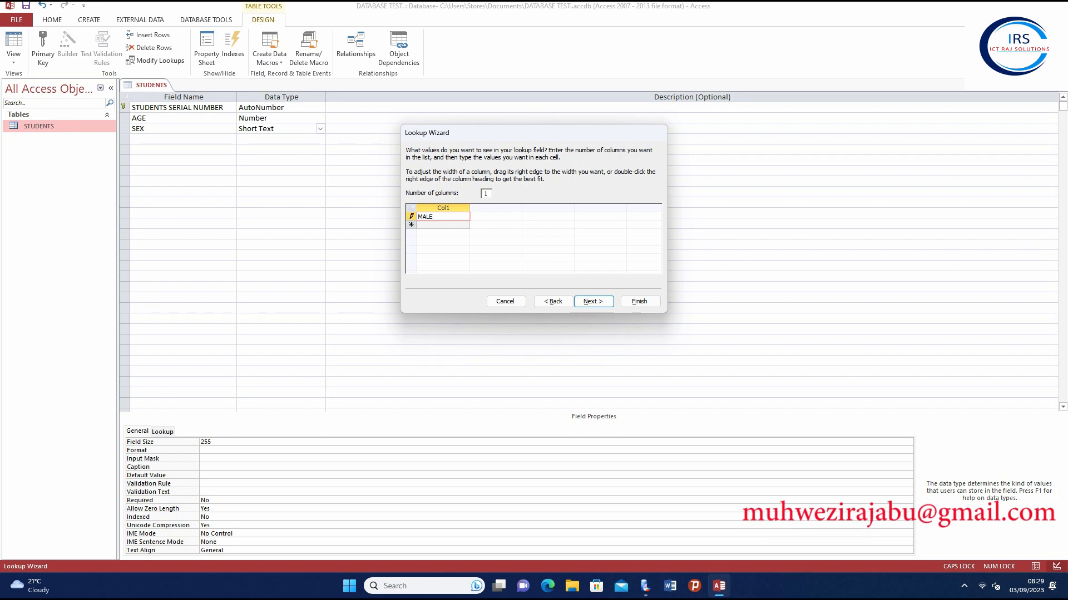
key(Down)
text(FE)
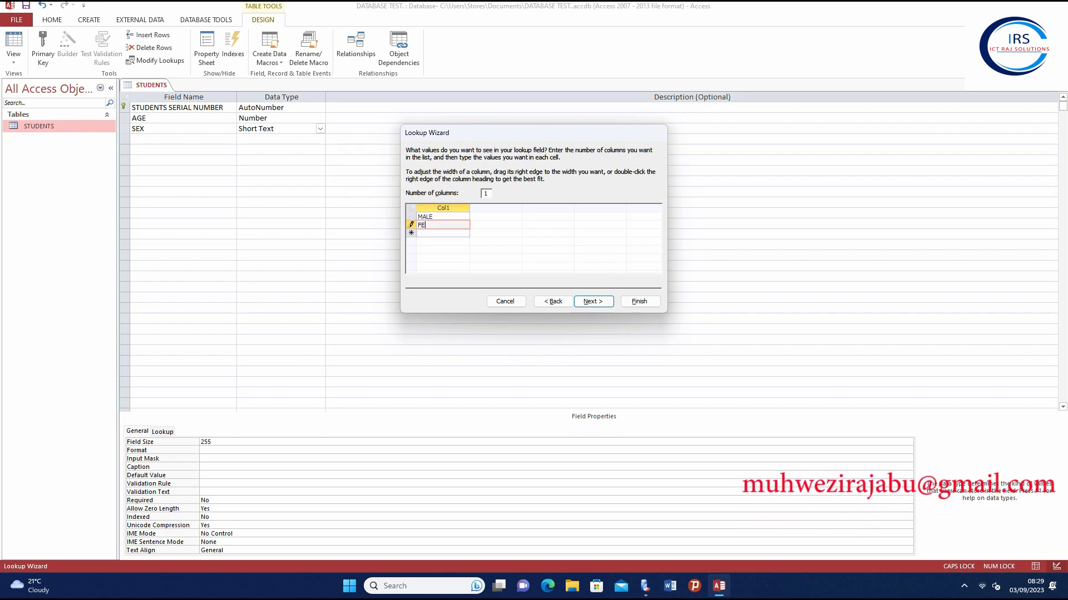
text(MALE)
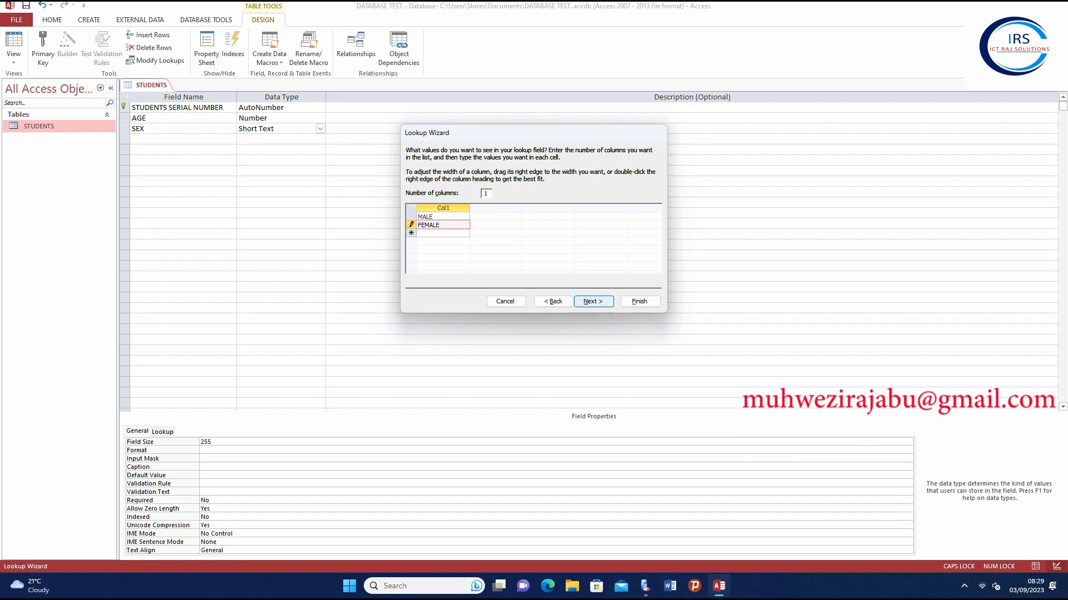
click(440, 233)
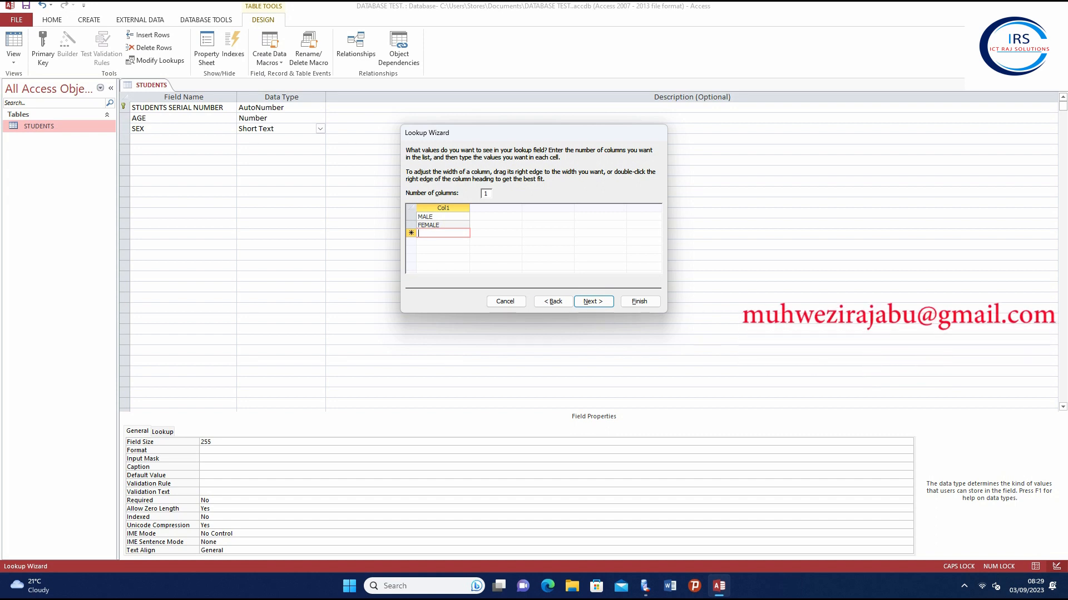
click(593, 302)
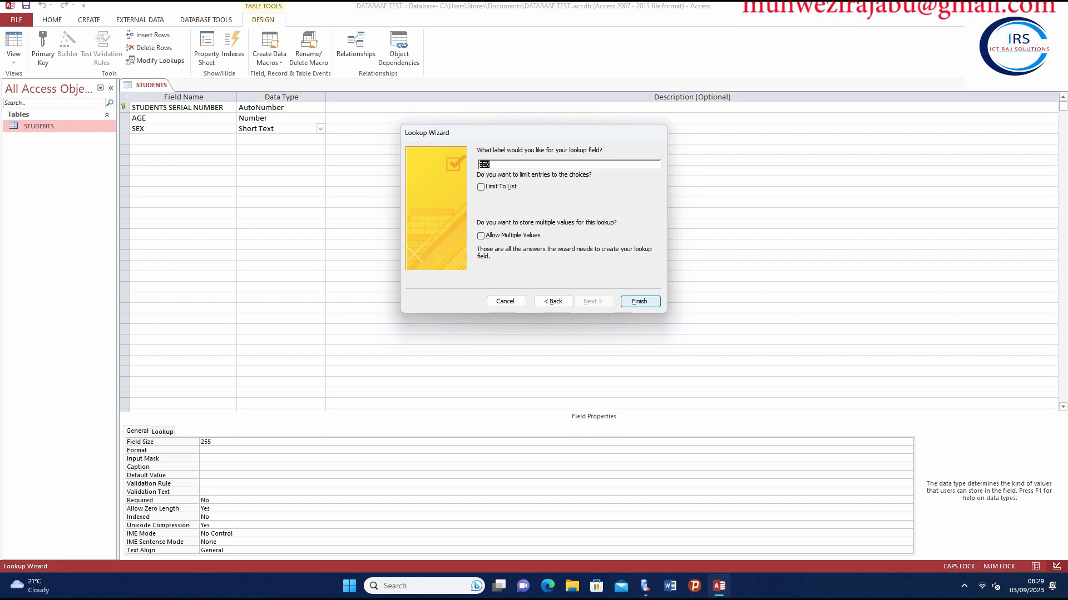
key(Return)
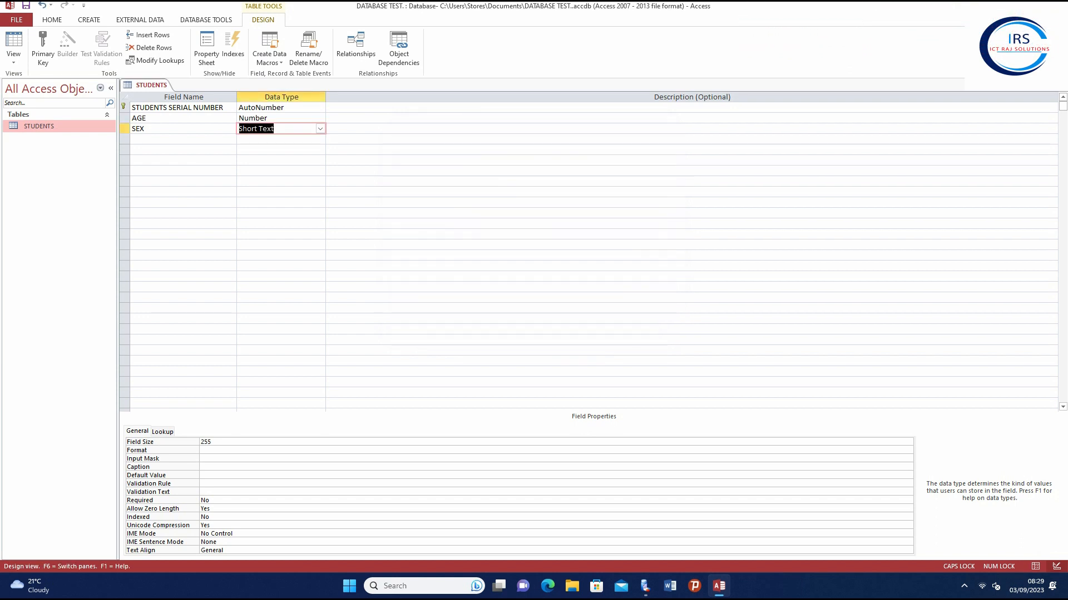
Enter ADDRESS as the fourth field name and open its data type list
click(183, 139)
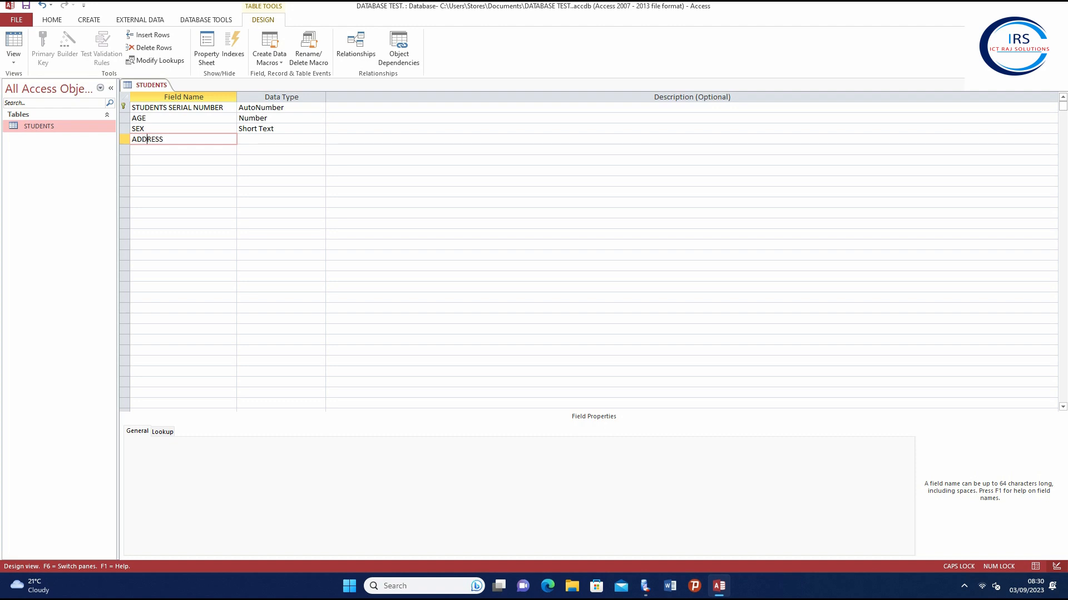
key(Tab)
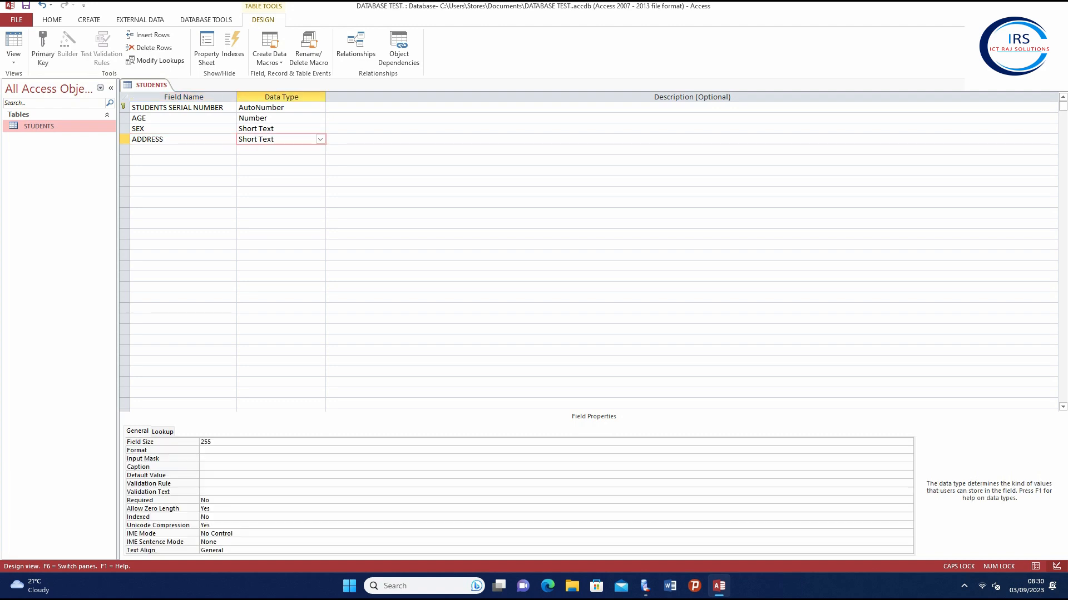
click(321, 139)
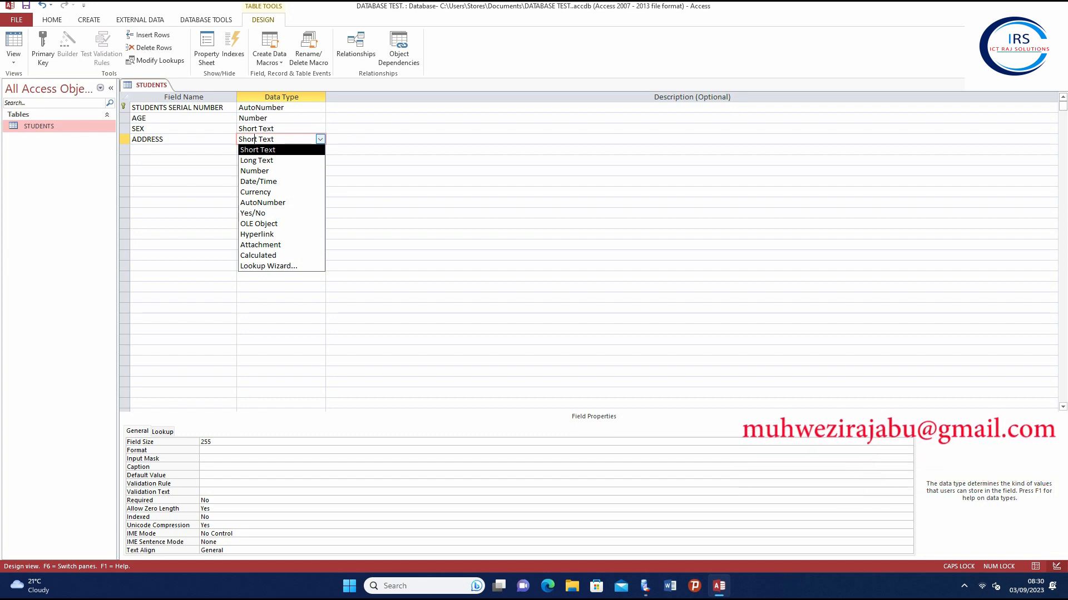
Change the ADDRESS field's data type to Long Text
key(Down)
key(Return)
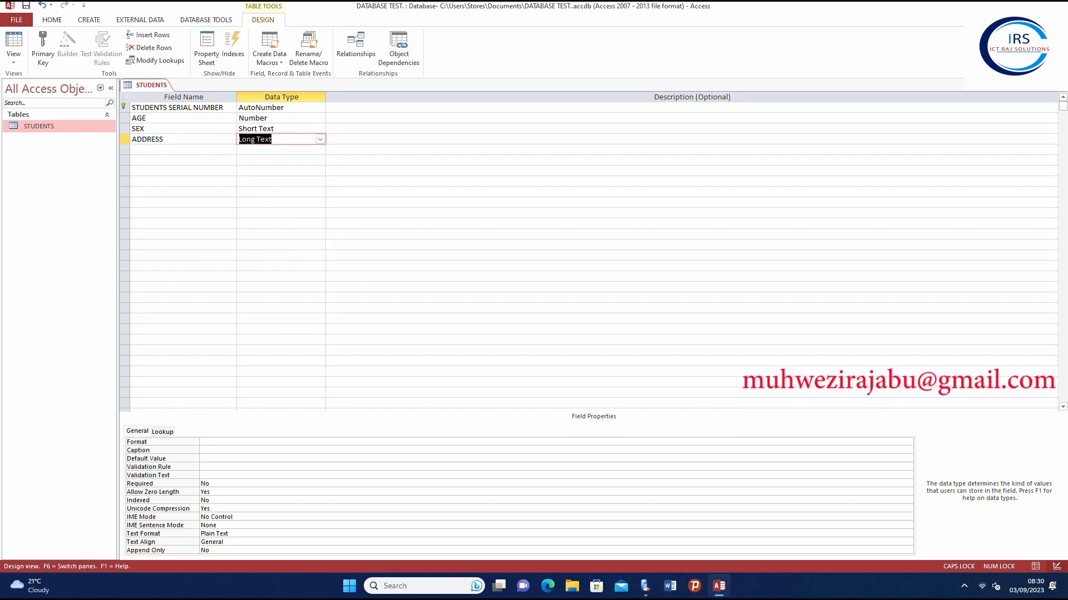
click(183, 150)
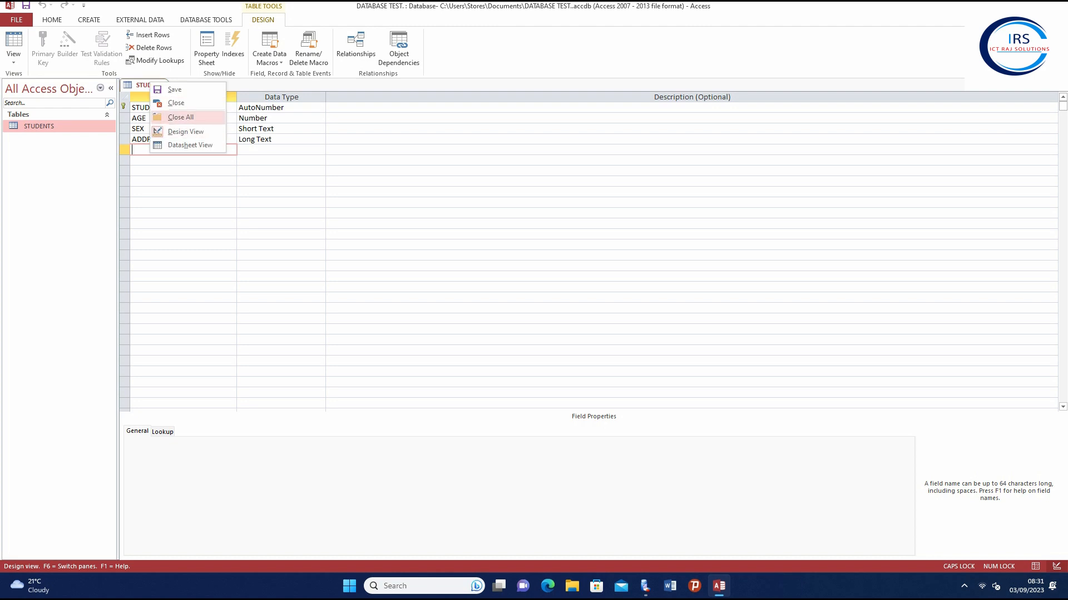
Close the STUDENTS design and open the STUDENTS table in Datasheet View
click(176, 103)
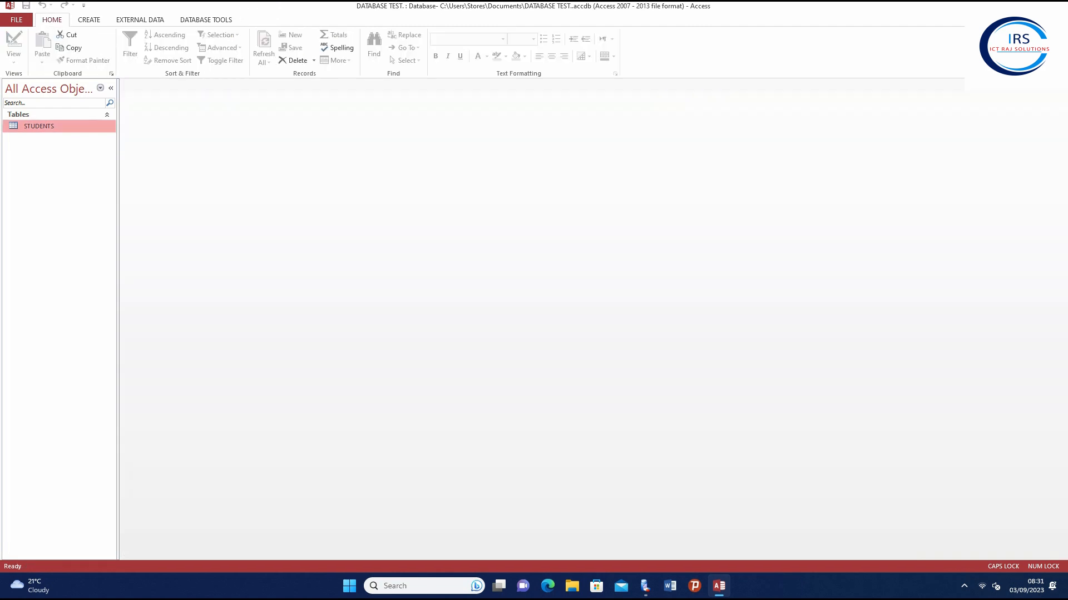
double_click(39, 126)
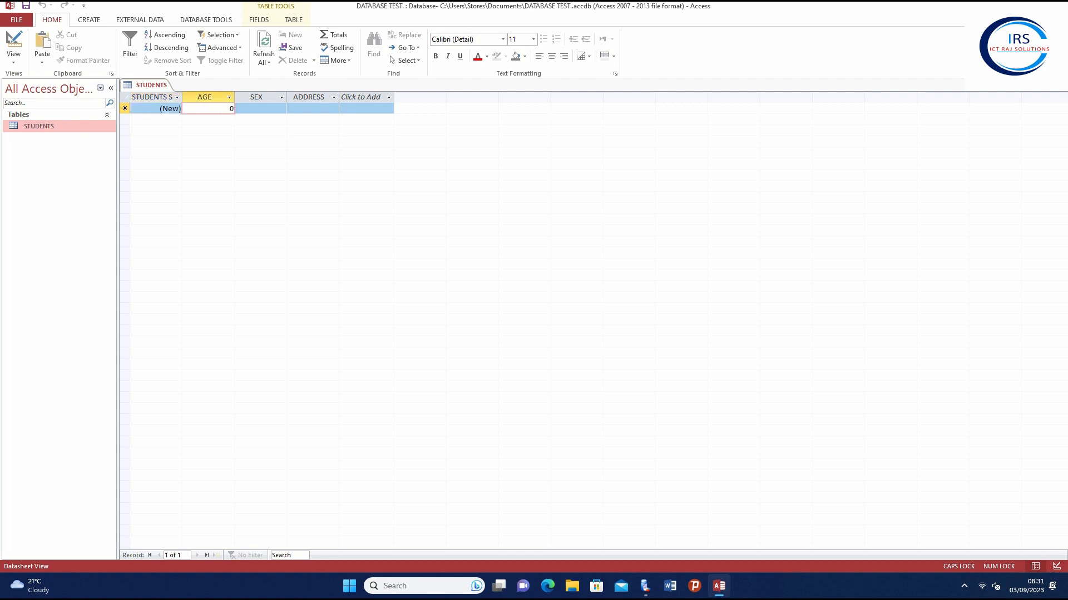
click(229, 97)
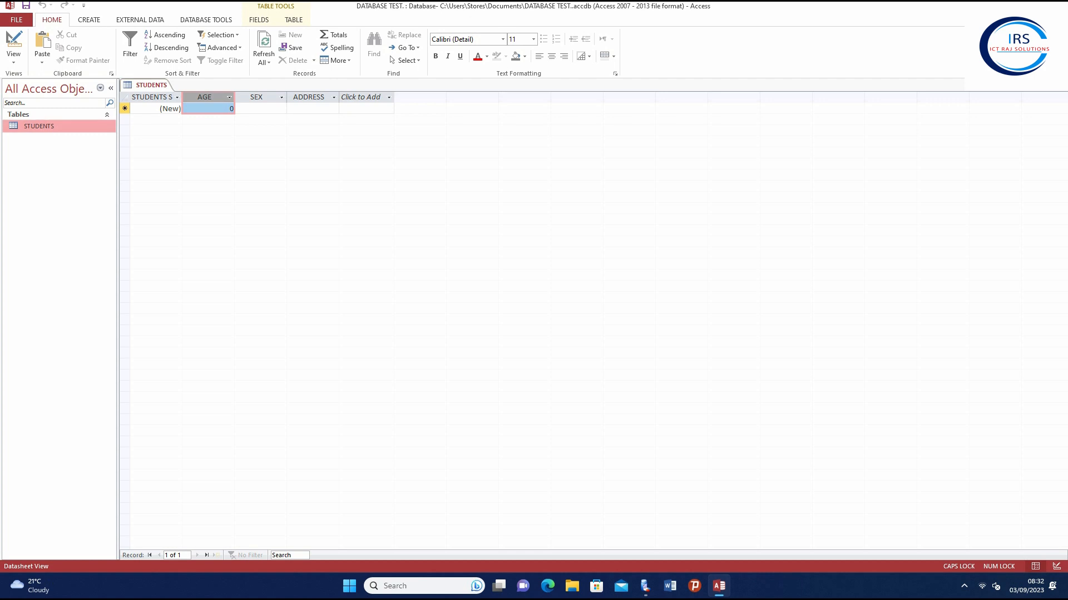
click(89, 20)
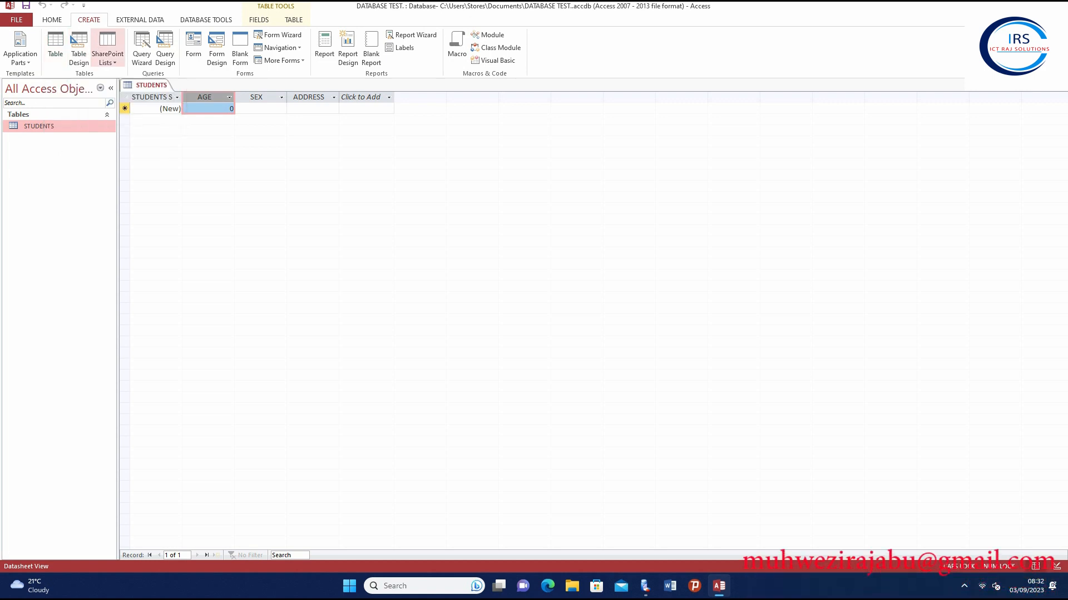
Create a new table and save it as FEES while switching to Design View
click(56, 47)
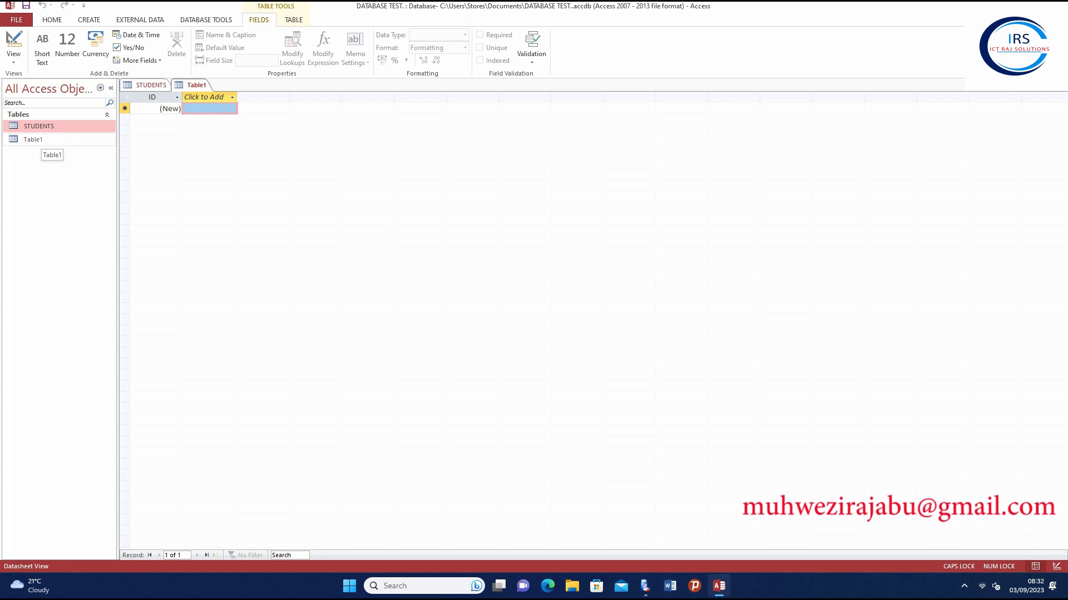
click(41, 140)
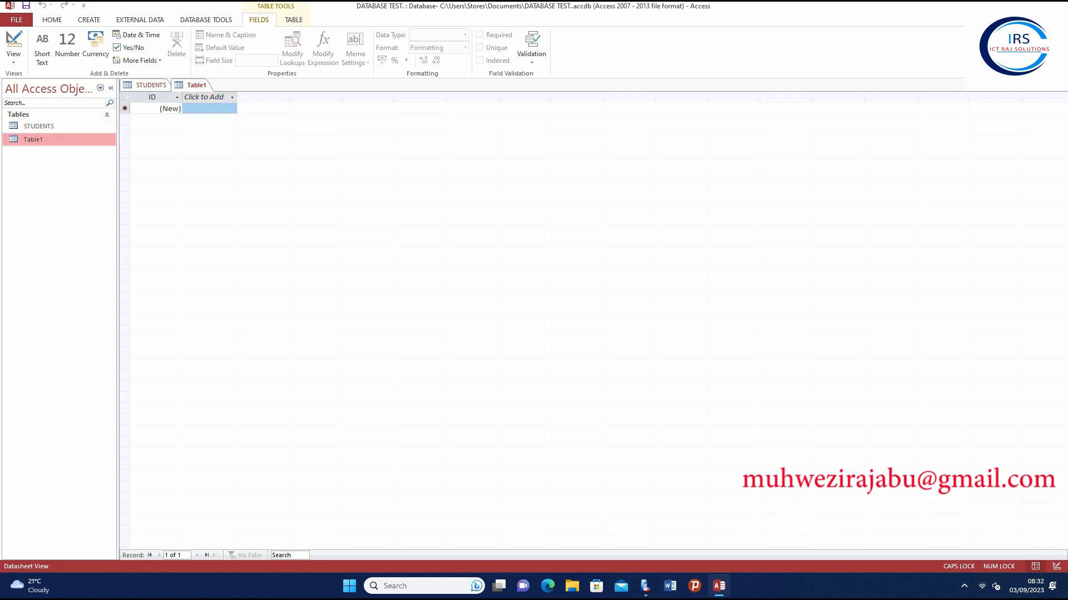
right_click(43, 139)
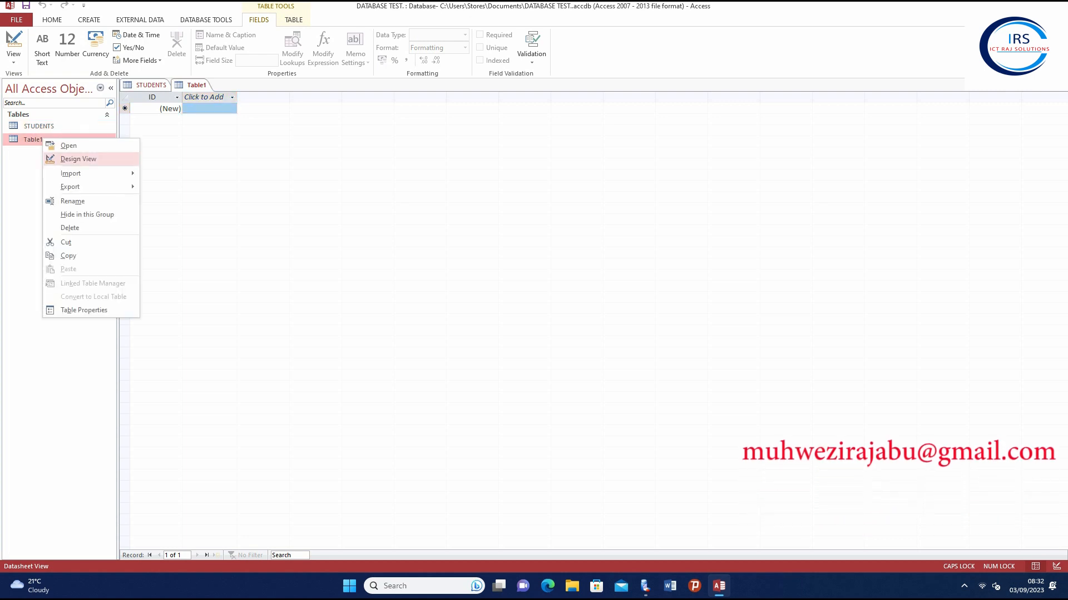
click(78, 159)
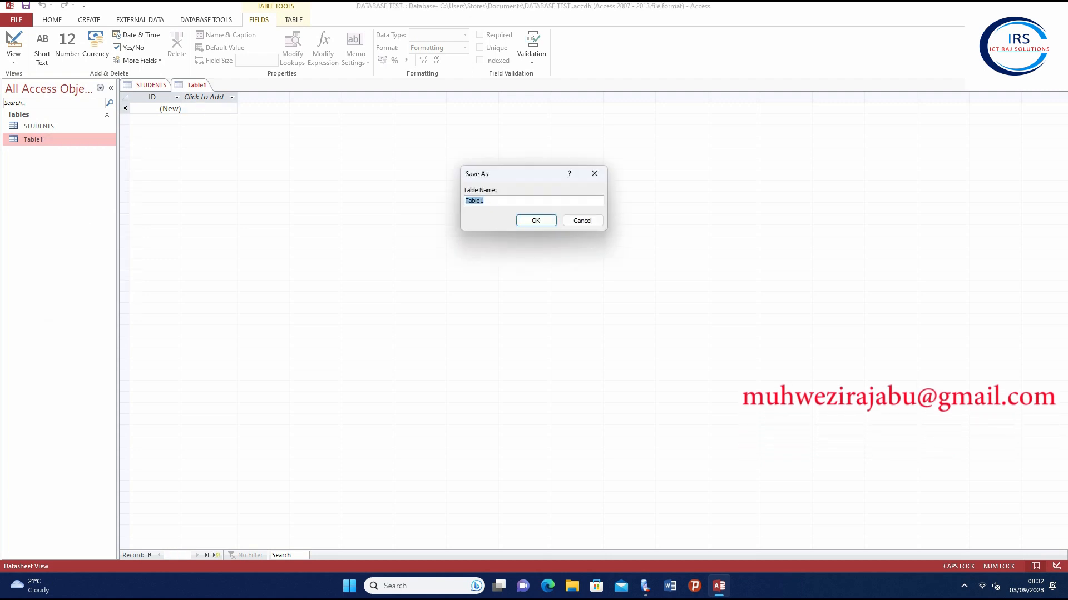
text(FEES)
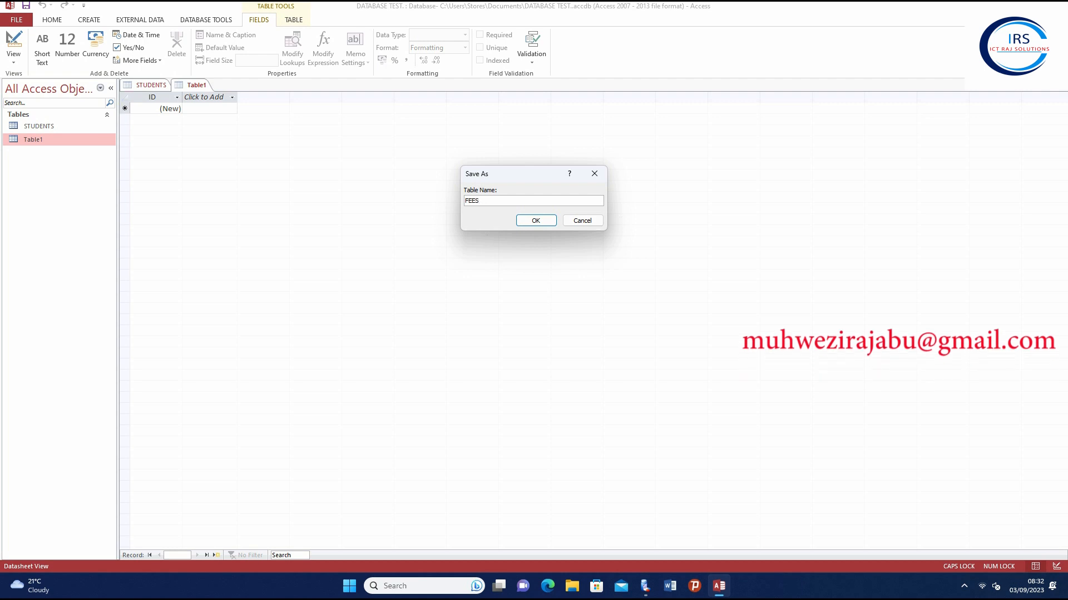
key(Return)
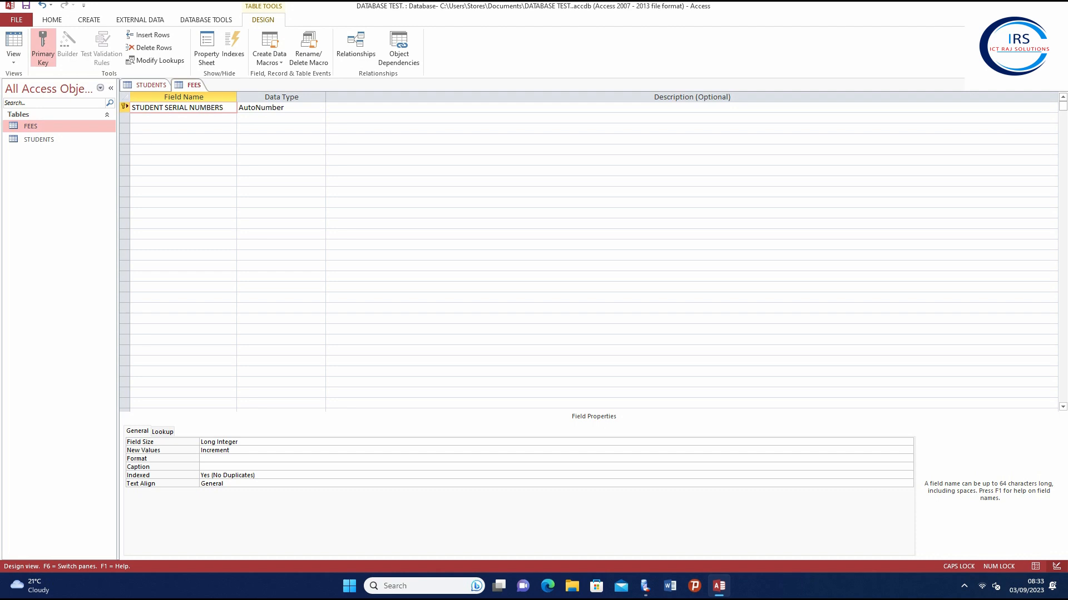
Add a PAID field below the key field in FEES and drop down its data type list
click(183, 118)
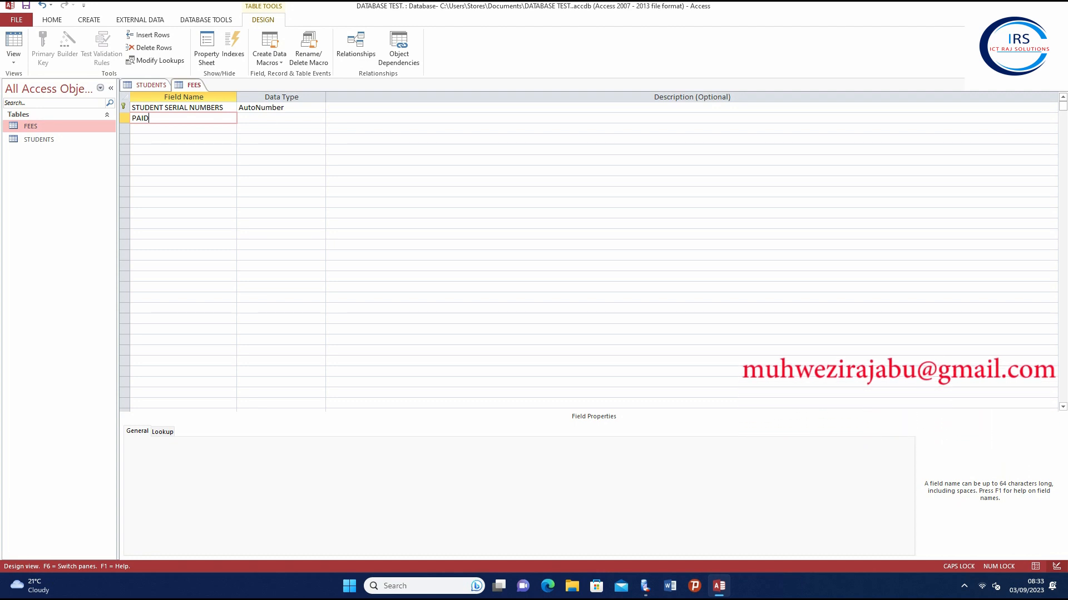
key(Tab)
key(alt+Down)
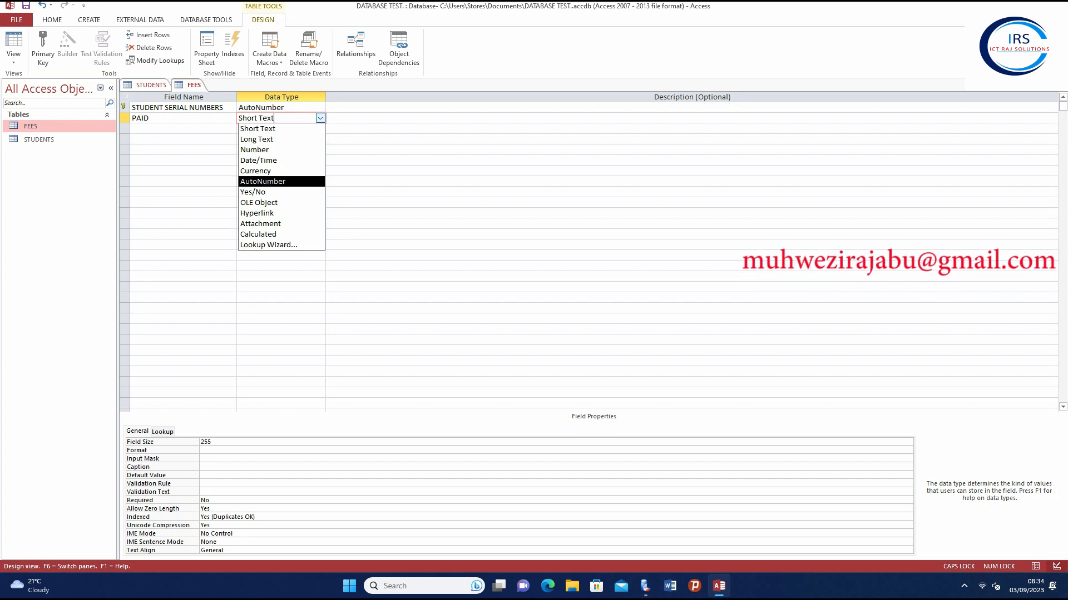
Make PAID a Currency field with General Number format
click(267, 171)
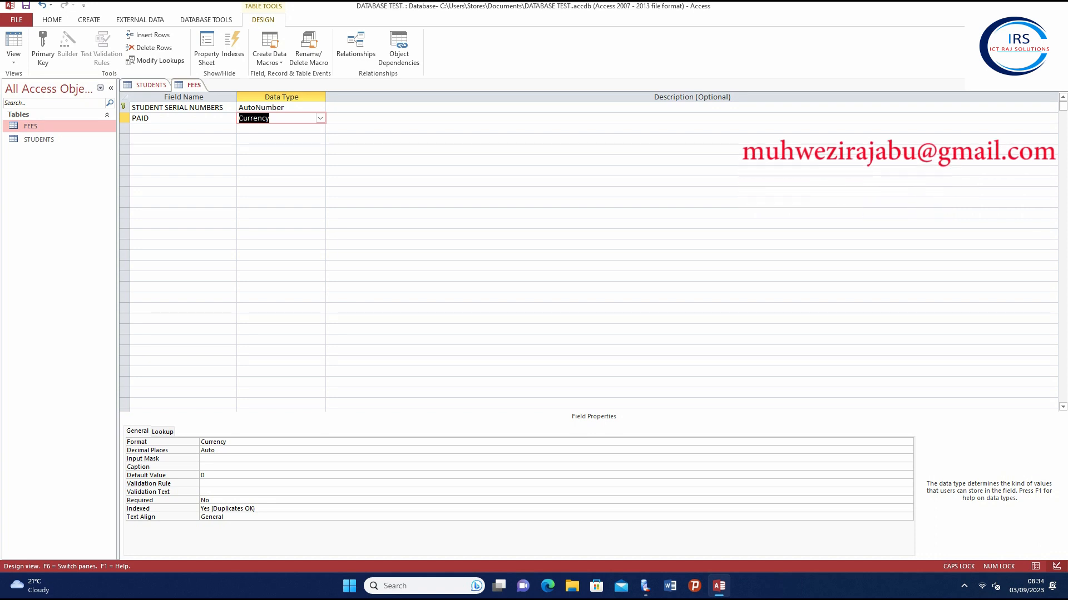
key(F6)
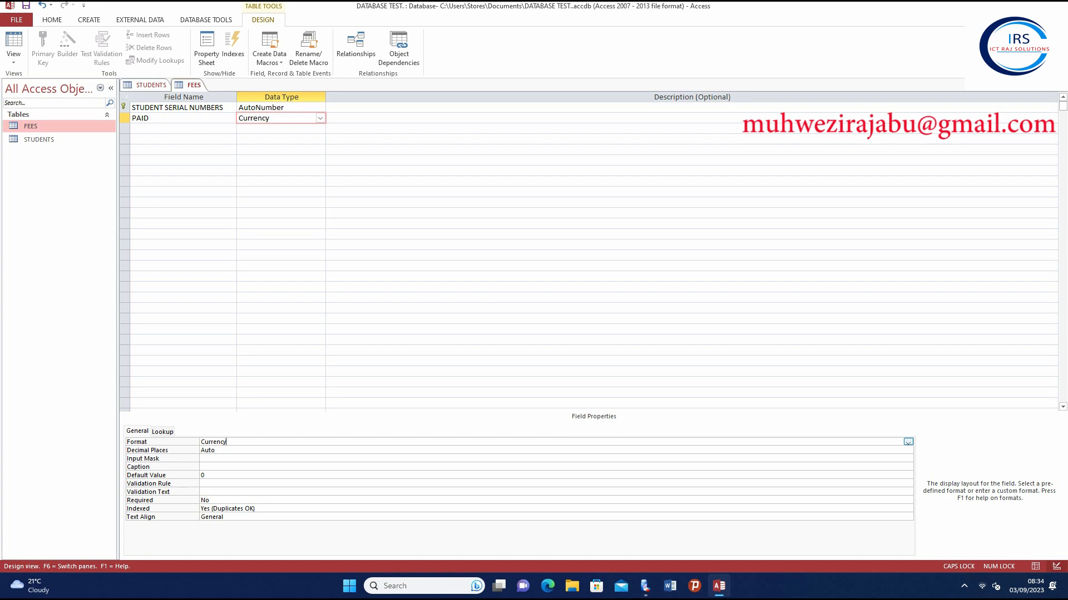
click(908, 442)
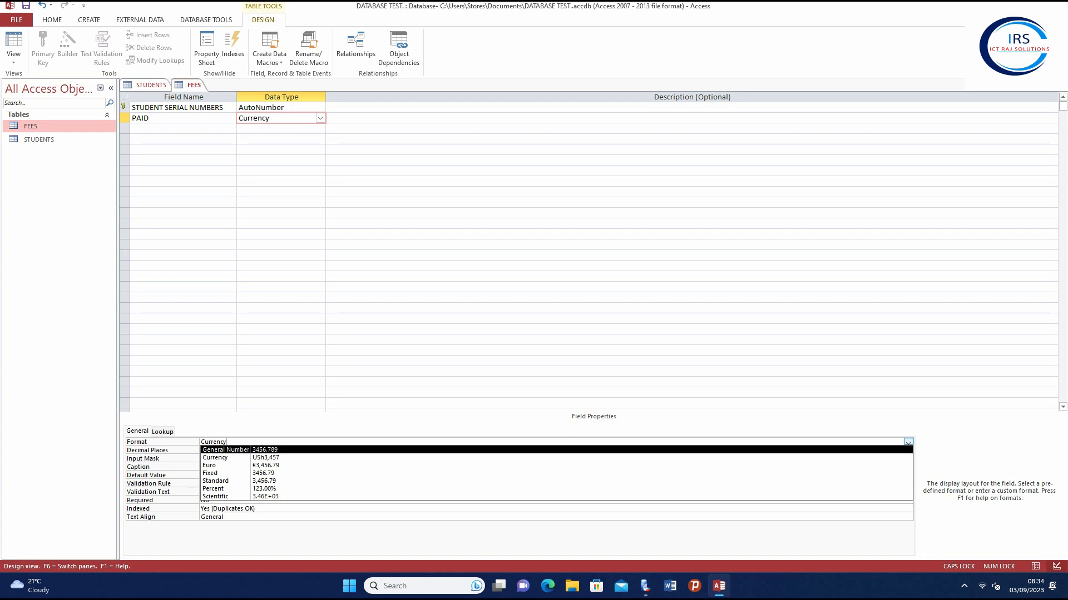
click(894, 450)
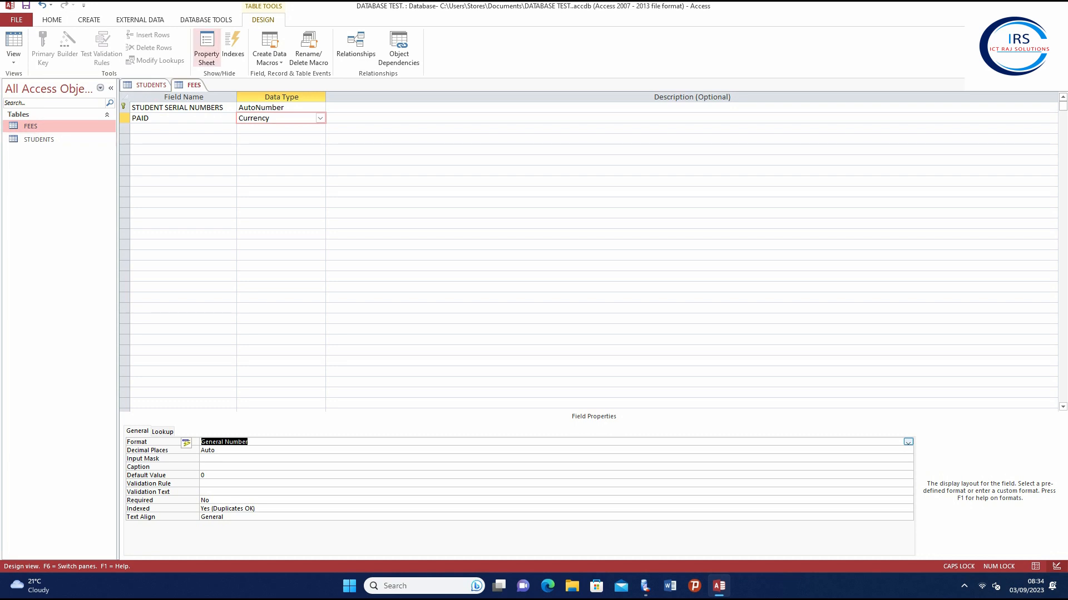
Close all open table designs and open FEES in Datasheet View
right_click(194, 85)
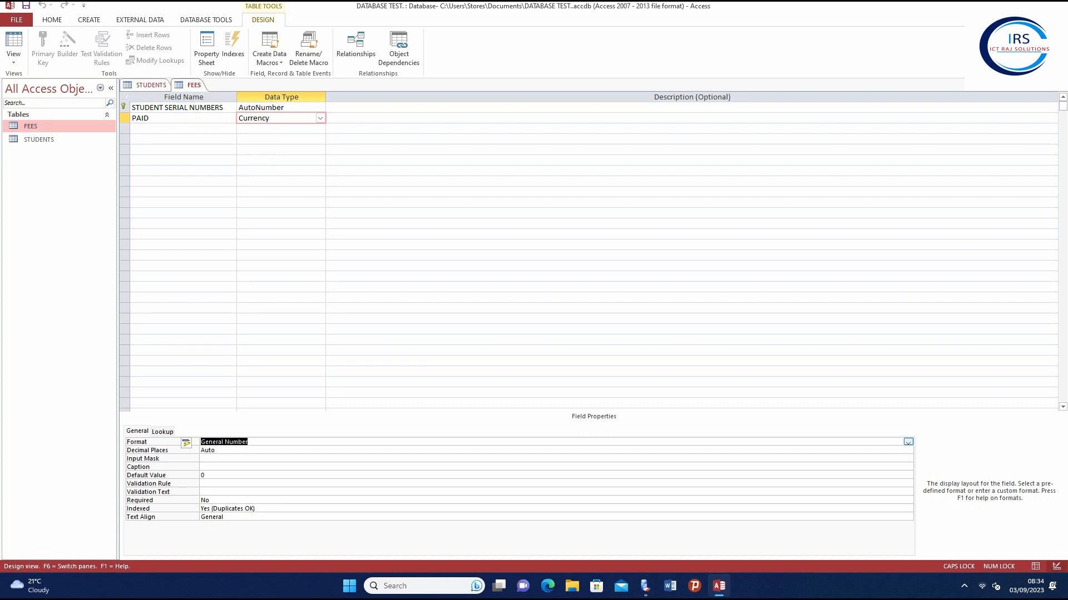
right_click(189, 85)
click(218, 120)
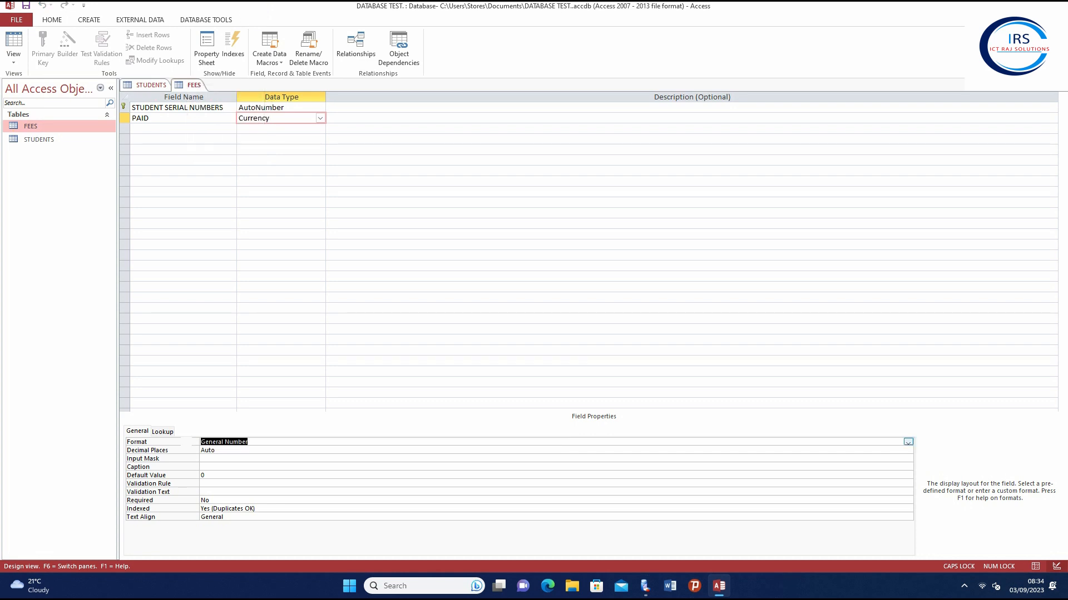
double_click(31, 126)
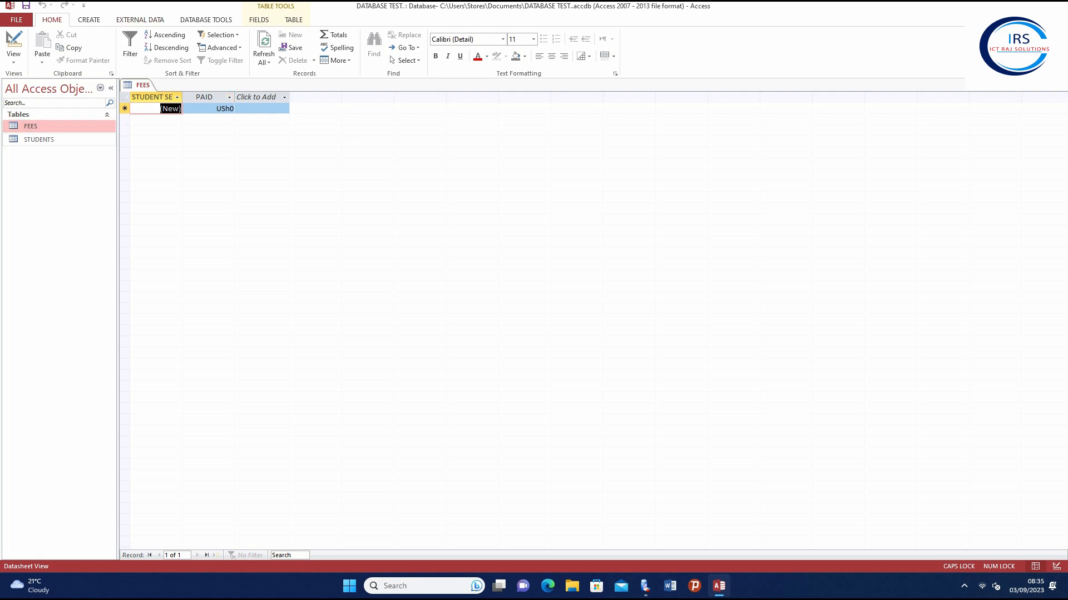
Open the STUDENTS table in Datasheet View to show its AGE, SEX and ADDRESS columns
click(39, 140)
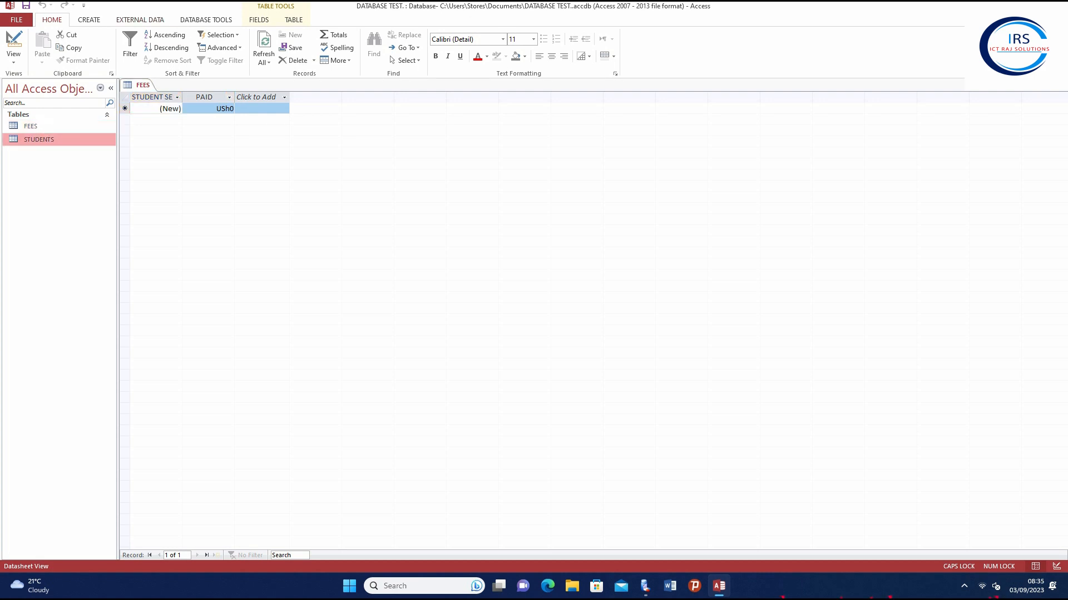
double_click(39, 140)
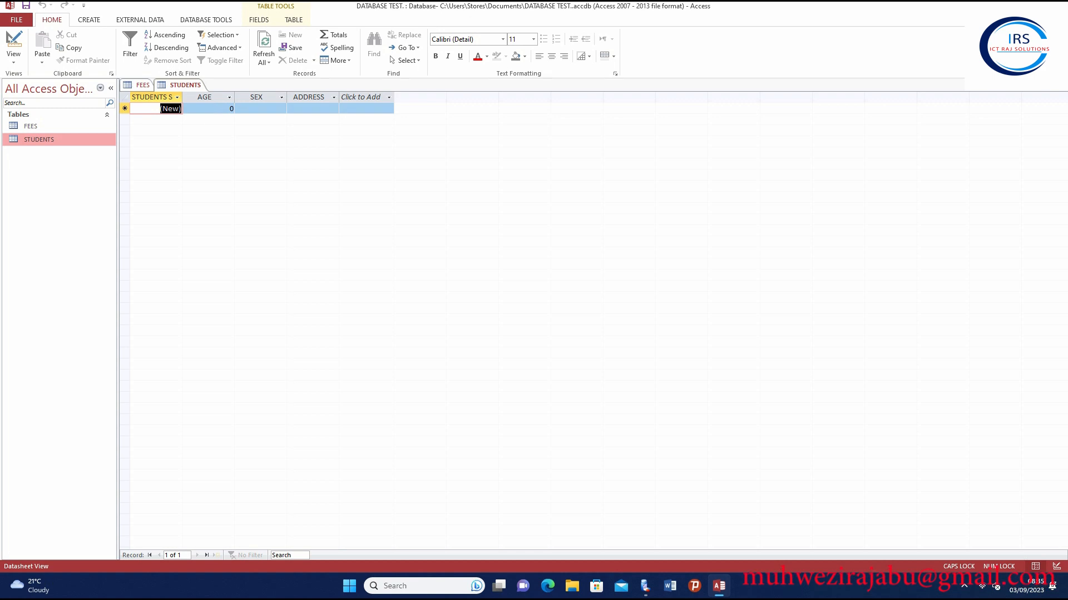